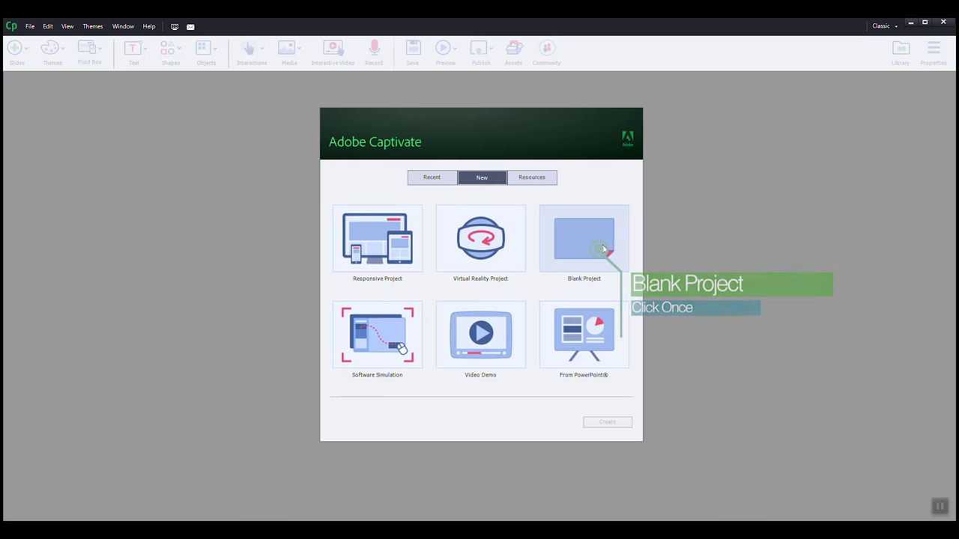
# Create a blank project on the Desktop 1440 x 1080 canvas
pyautogui.click(603, 250)
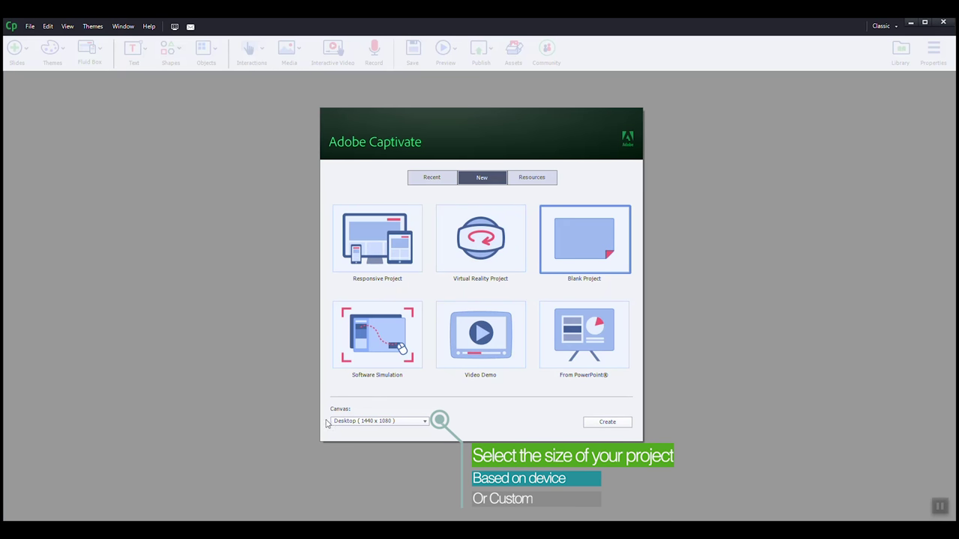
pyautogui.click(424, 422)
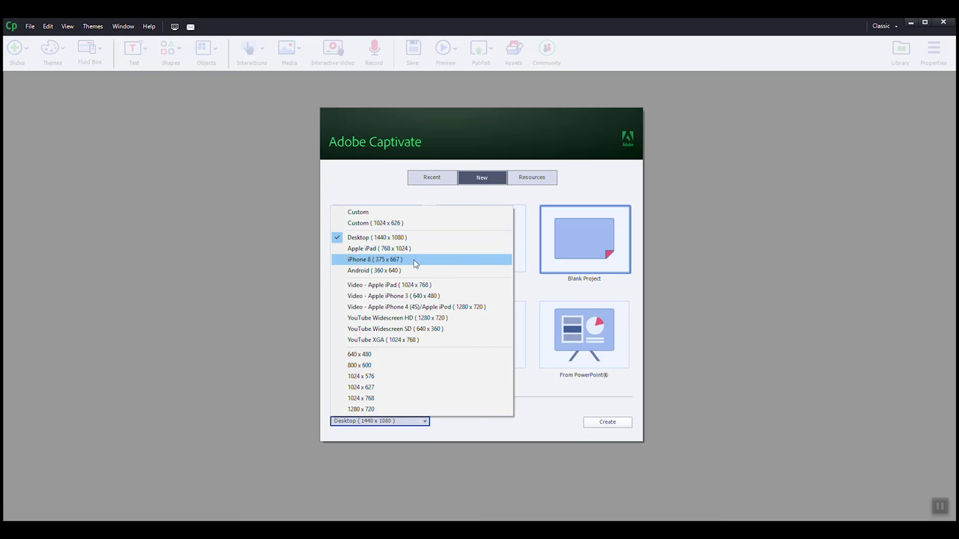
pyautogui.click(374, 238)
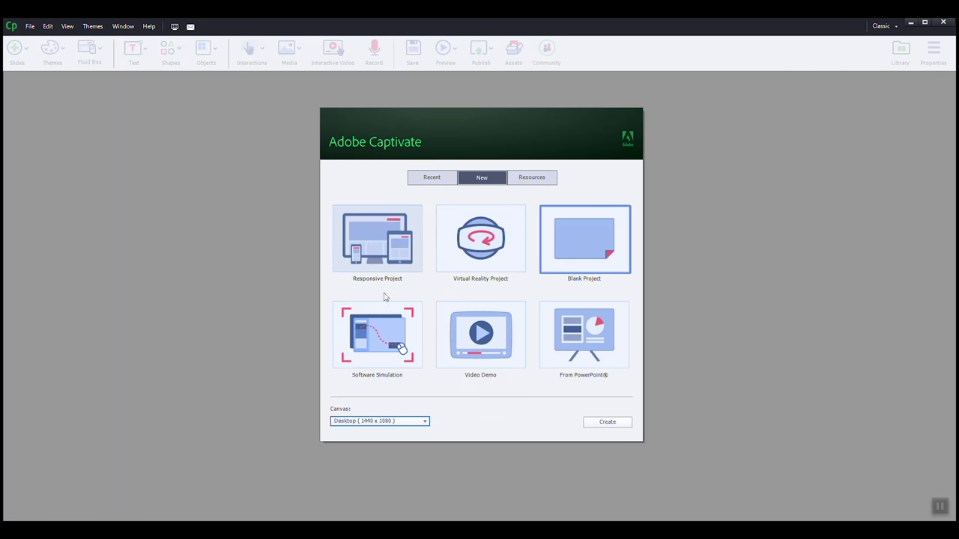
pyautogui.click(619, 423)
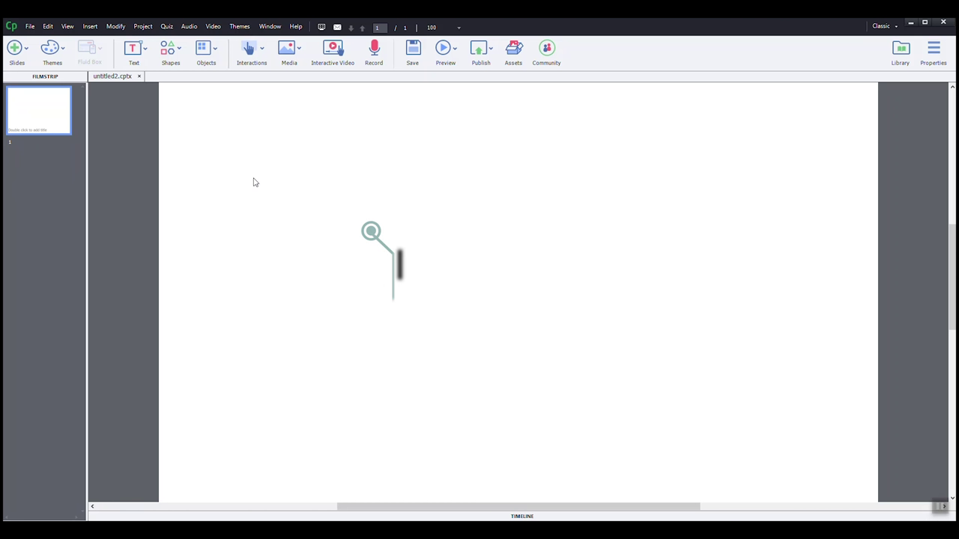
# Open slide 1's properties from the Filmstrip
pyautogui.doubleClick(35, 117)
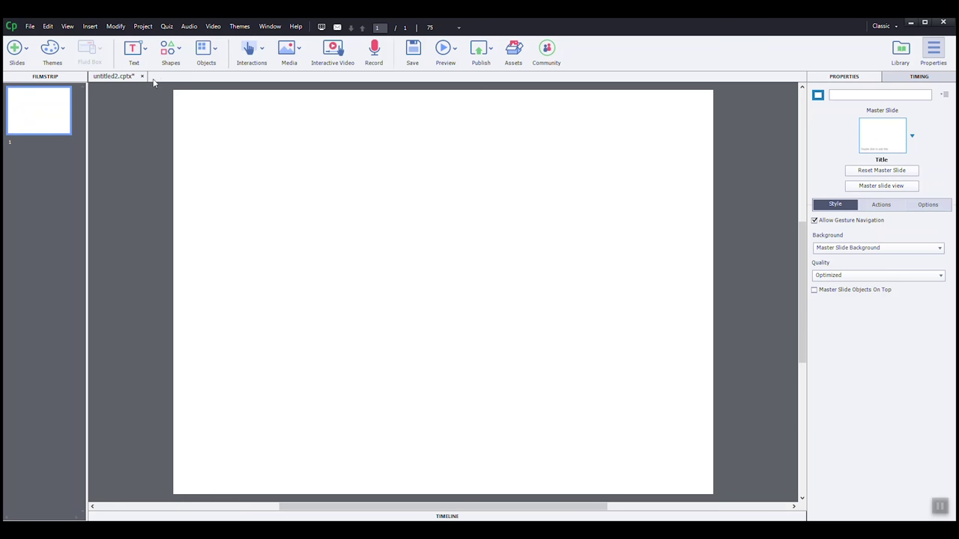
# Insert a text caption, enlarge its box, and type 'Benefits of using interactive learning tools'
pyautogui.click(146, 53)
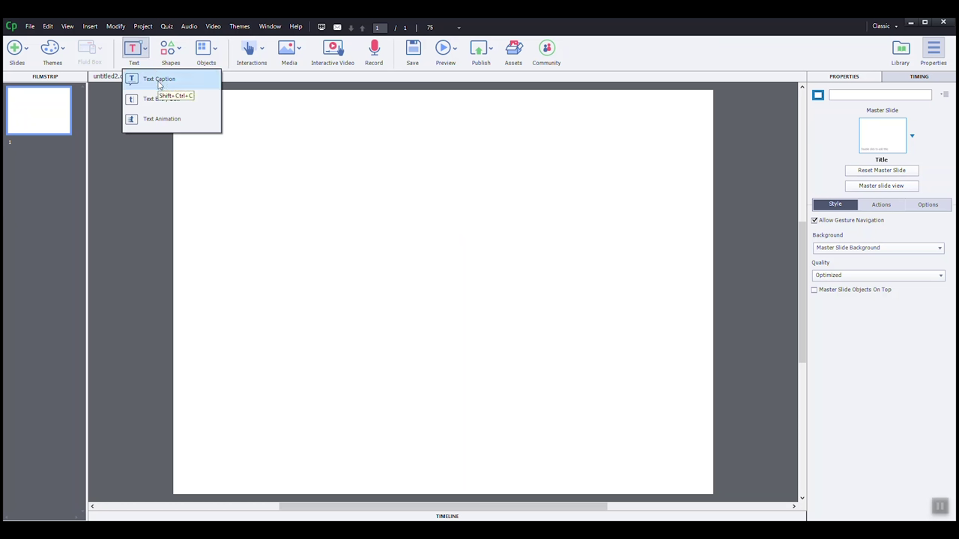
pyautogui.click(158, 83)
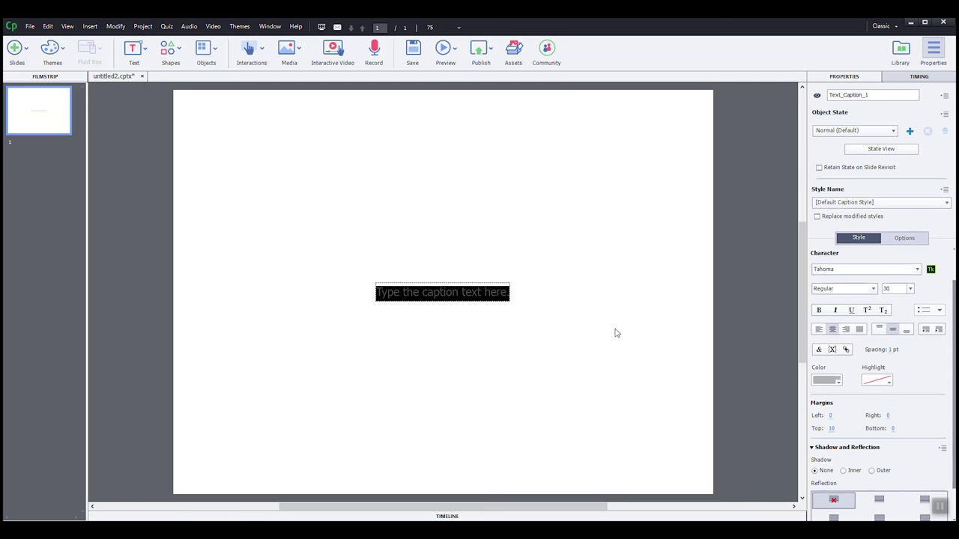
pyautogui.click(439, 331)
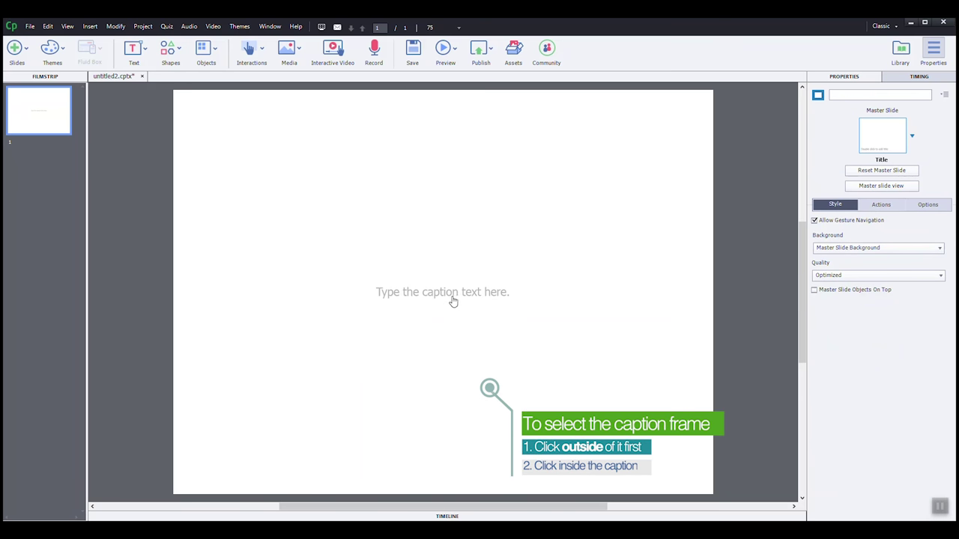
pyautogui.click(476, 297)
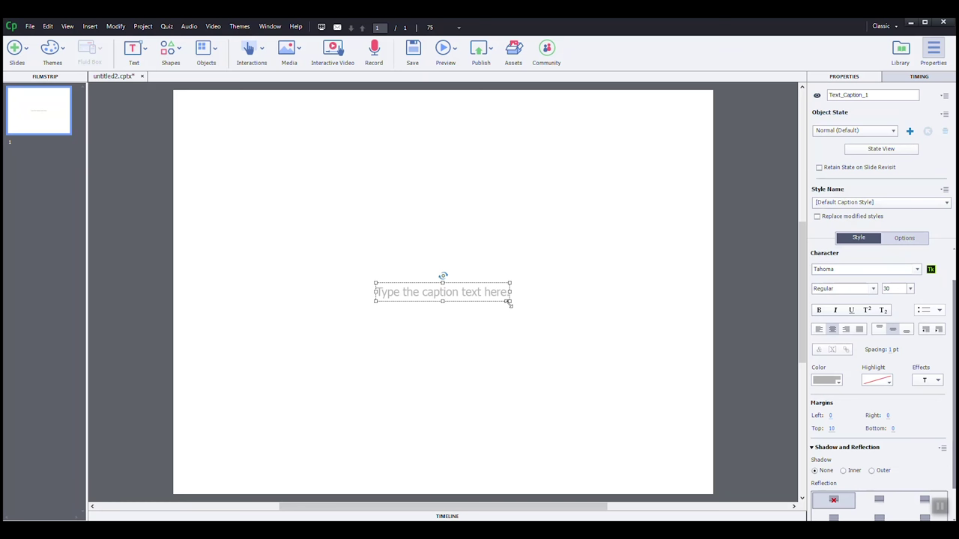
pyautogui.moveTo(509, 302); pyautogui.dragTo(604, 378)
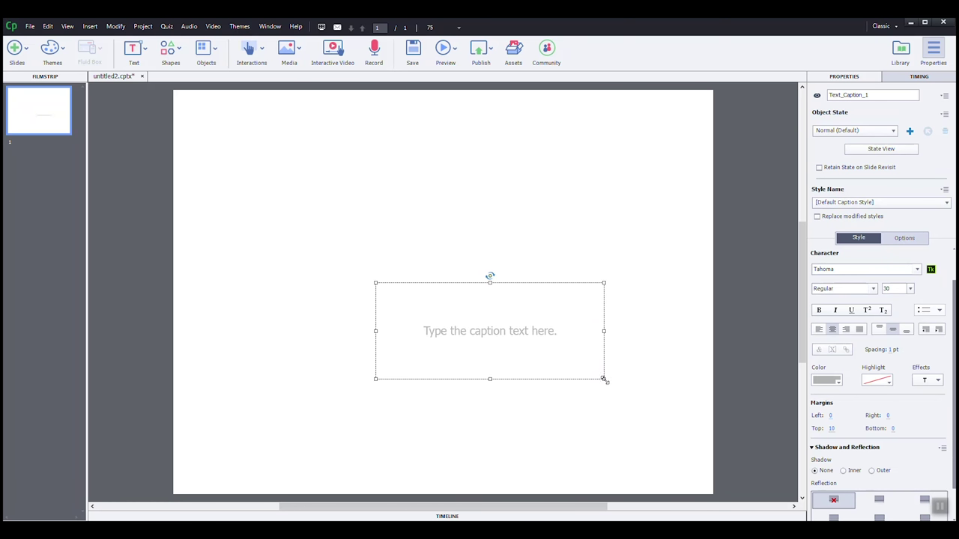
pyautogui.doubleClick(461, 334)
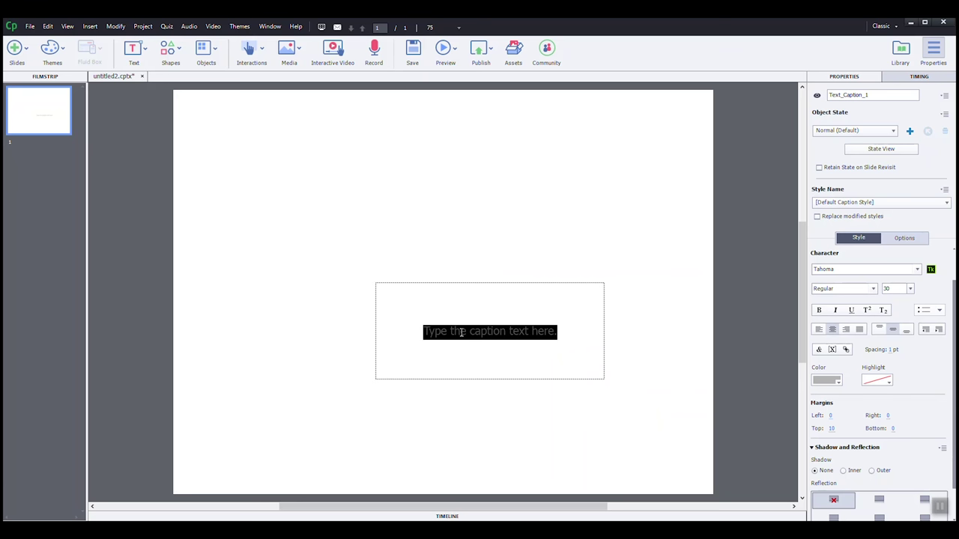
pyautogui.write('Benefits of')
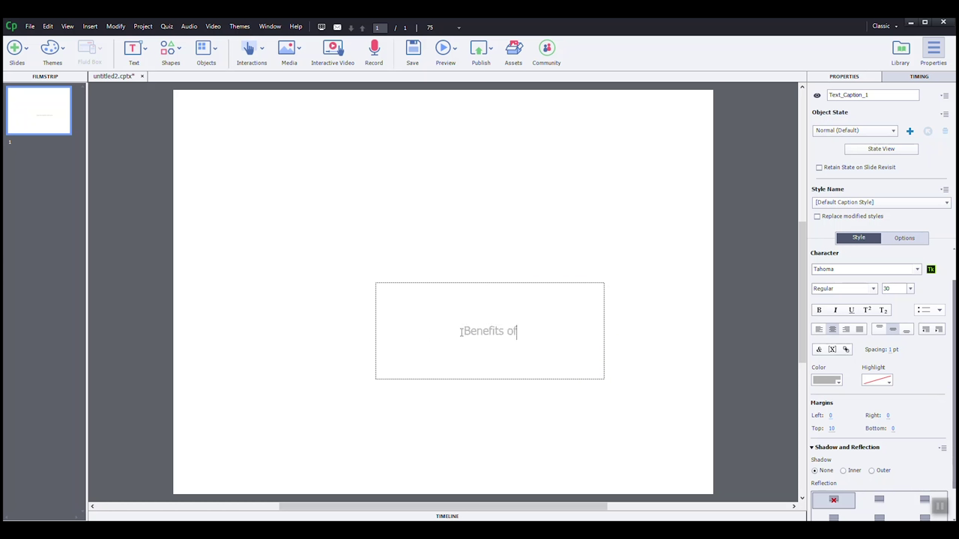
pyautogui.write(' using interactive lea')
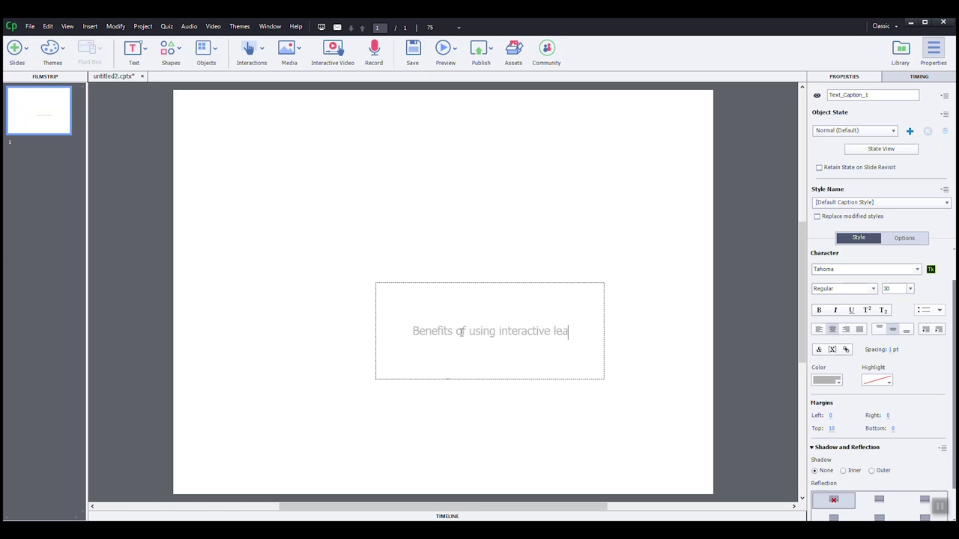
pyautogui.write('rning tools')
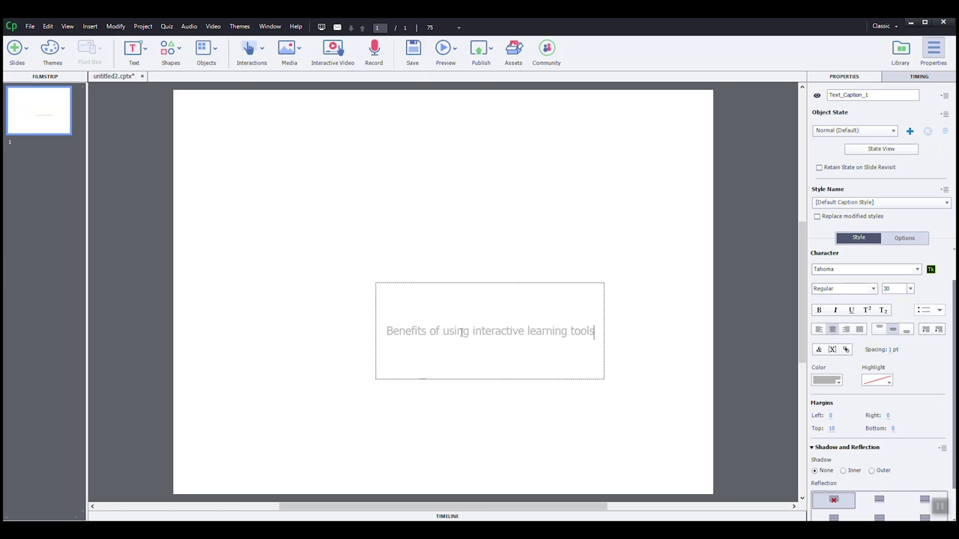
# Rename the title caption object to 'Title Slide'
pyautogui.click(496, 386)
pyautogui.click(499, 357)
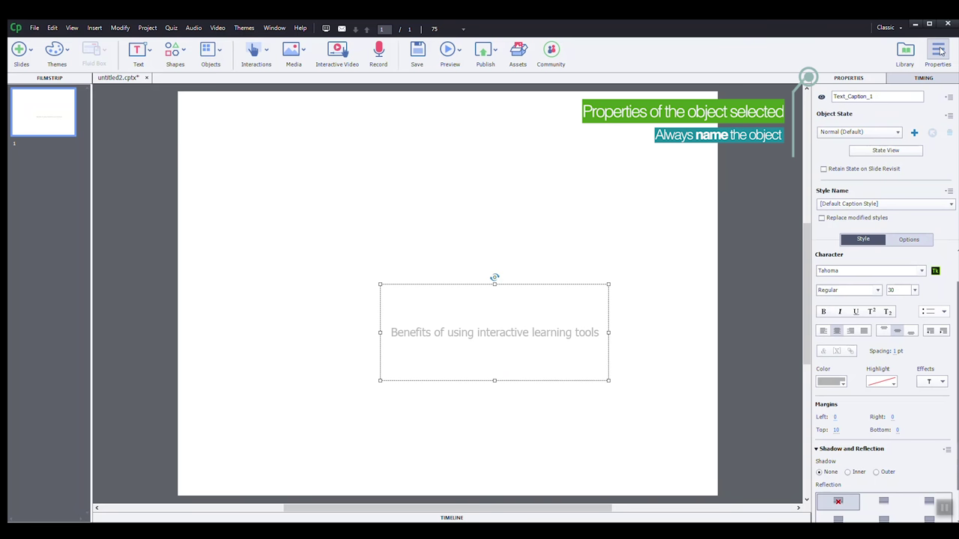
pyautogui.doubleClick(846, 97)
pyautogui.write('Title')
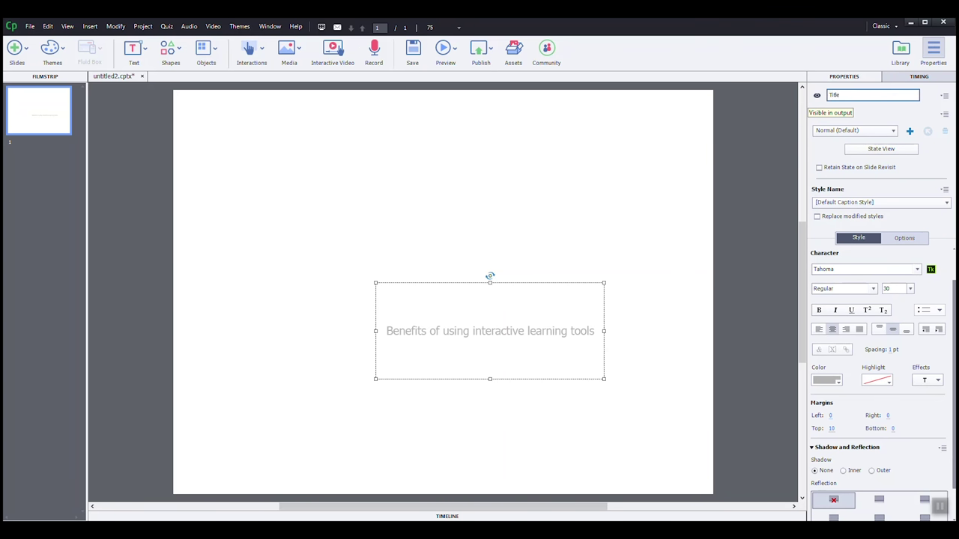
pyautogui.write(' Slide 1')
pyautogui.press('Return')
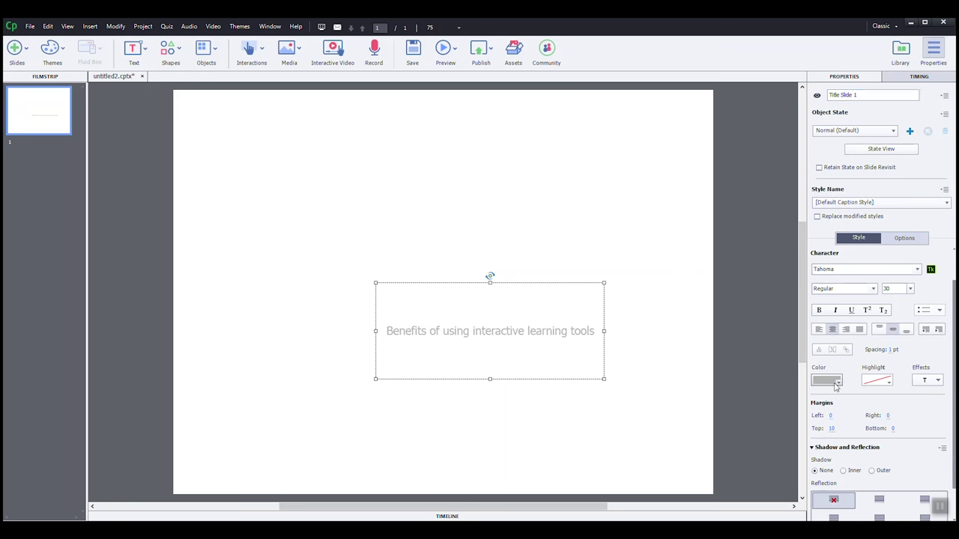
# Format the title text dark green, Arial, Bold, size 48
pyautogui.click(837, 383)
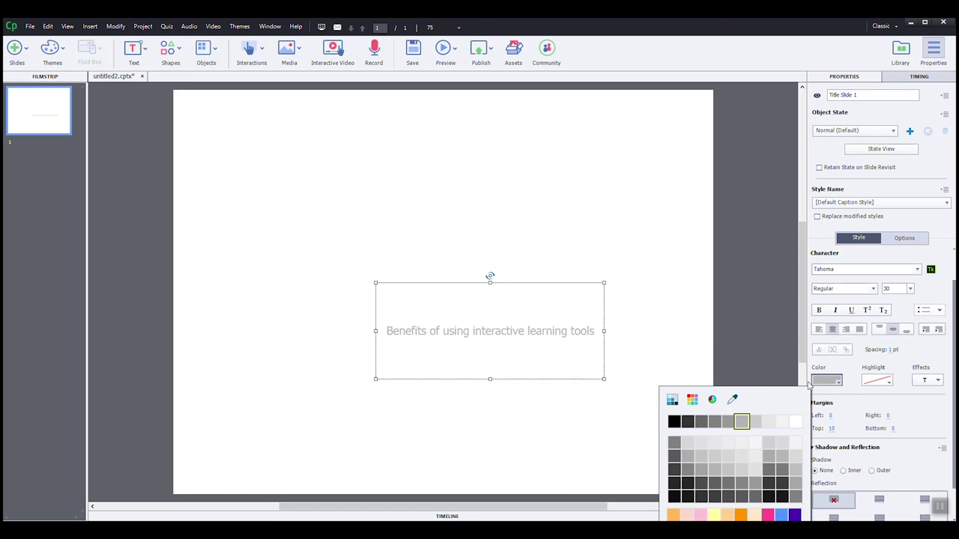
pyautogui.click(694, 404)
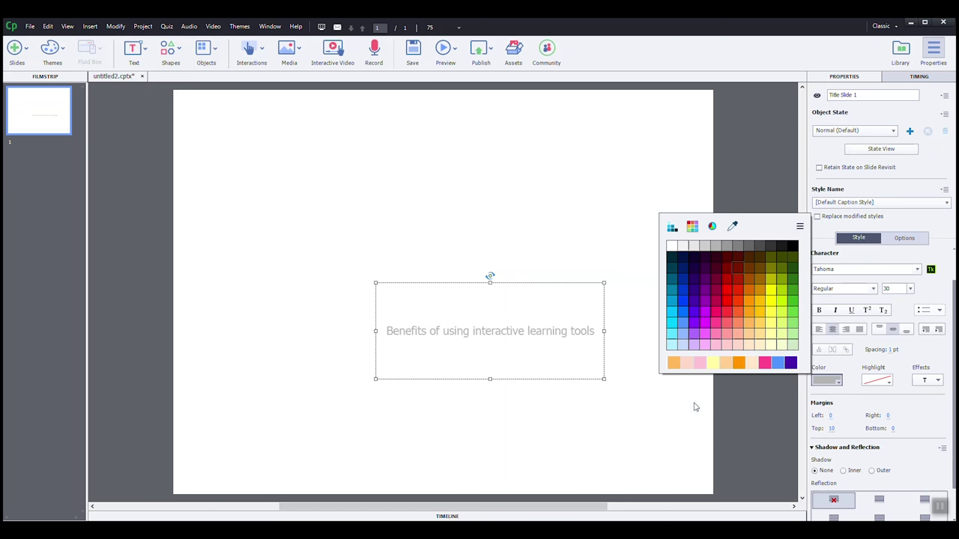
pyautogui.click(793, 273)
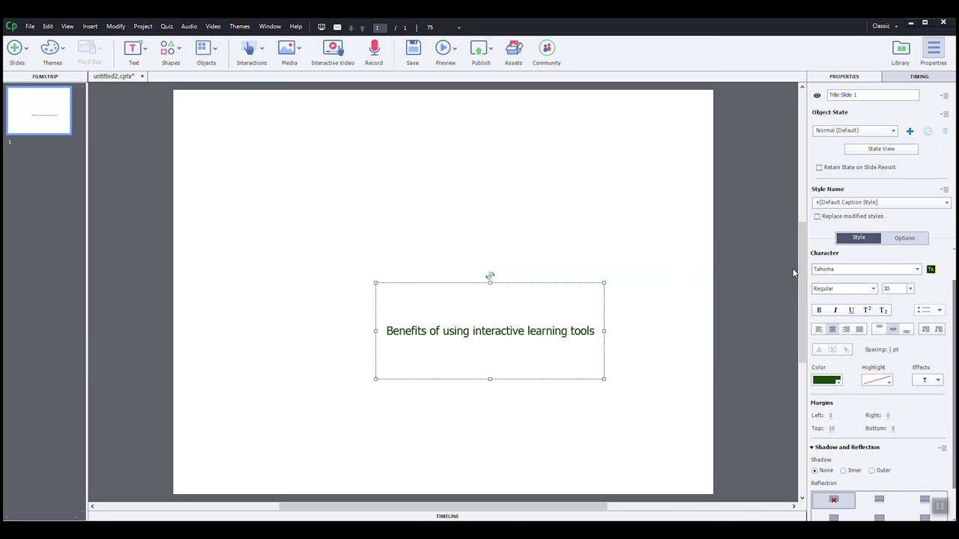
pyautogui.click(917, 270)
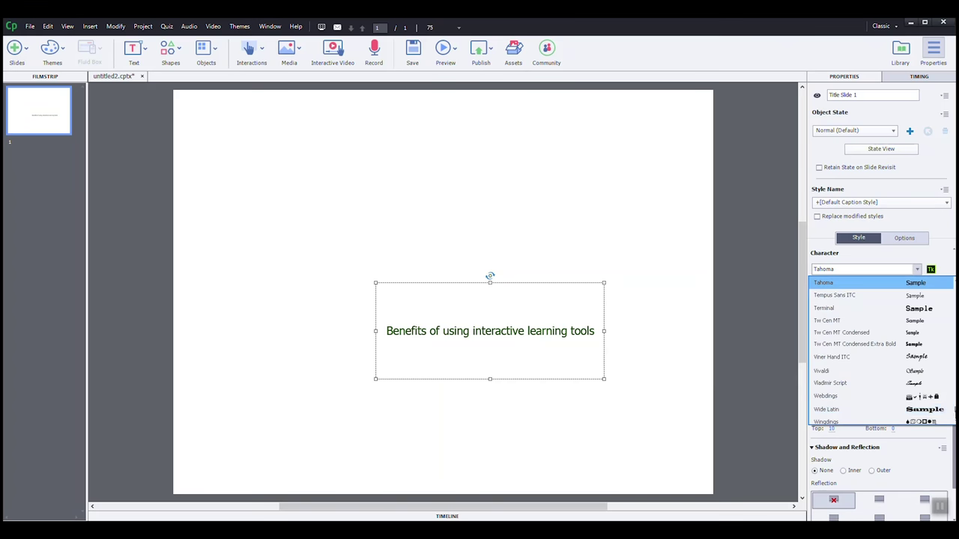
pyautogui.scroll(5, 861, 330)
pyautogui.click(840, 300)
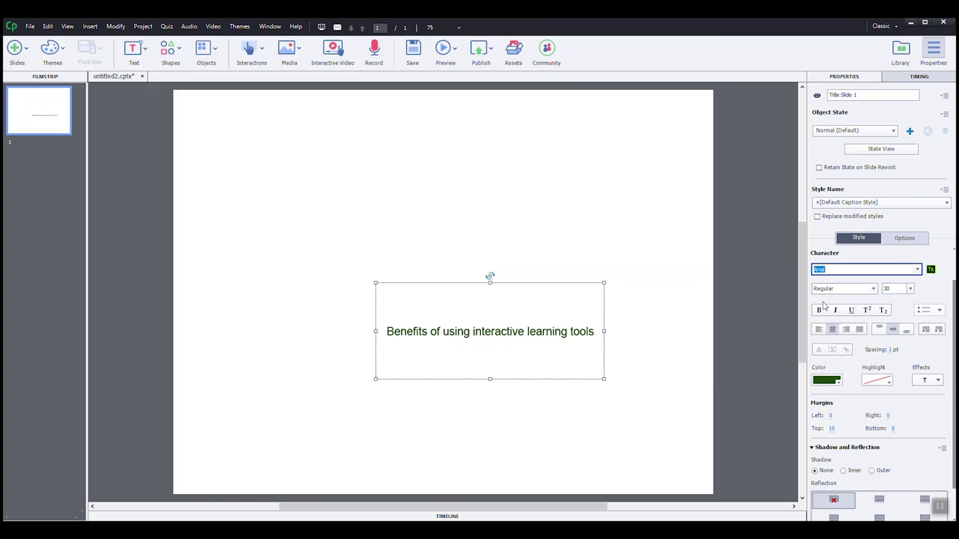
pyautogui.click(873, 289)
pyautogui.click(840, 377)
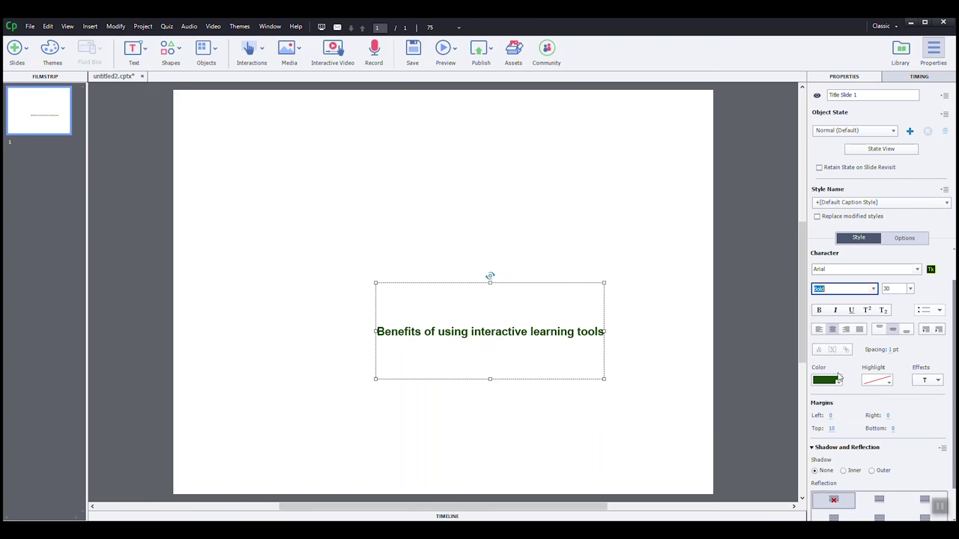
pyautogui.click(911, 288)
pyautogui.click(921, 421)
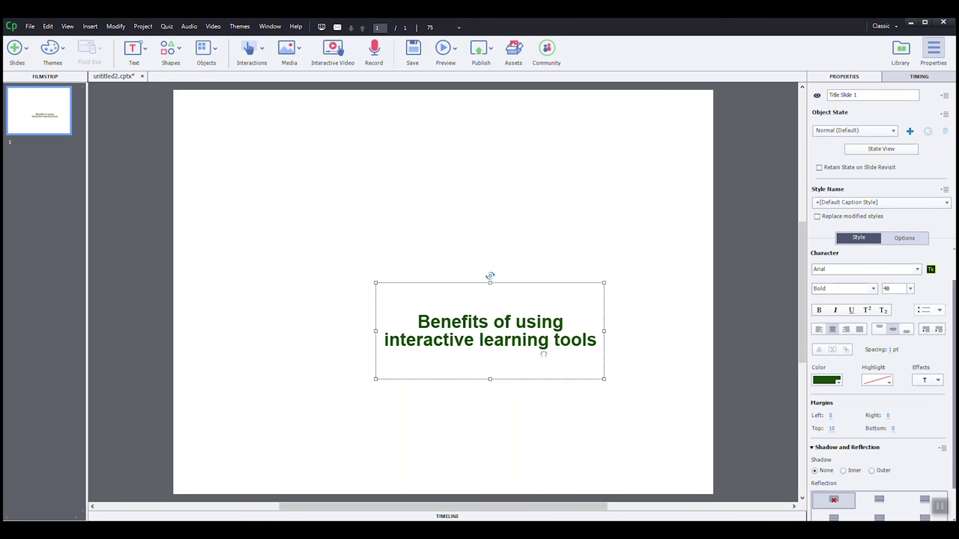
# Move the title caption higher and center it horizontally on the slide
pyautogui.moveTo(544, 361); pyautogui.dragTo(519, 248)
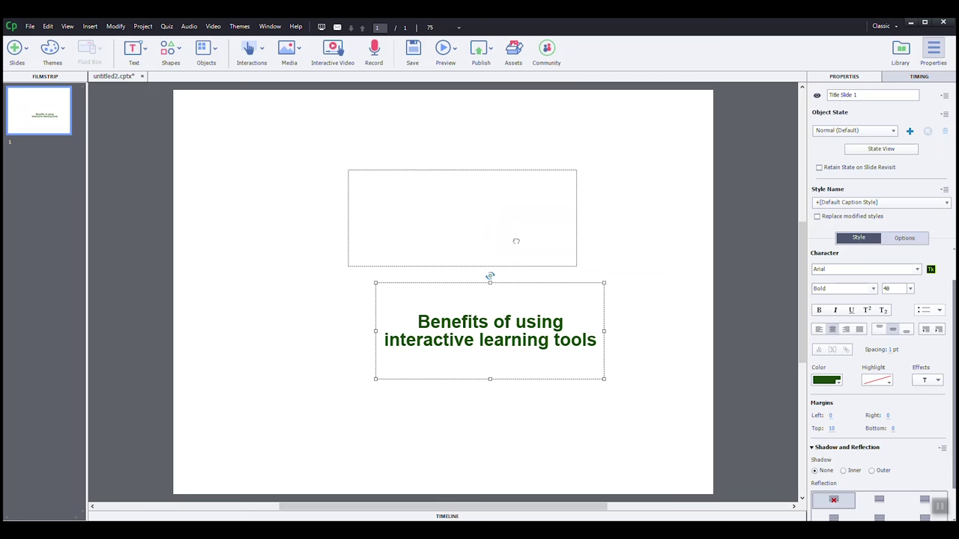
pyautogui.moveTo(516, 242); pyautogui.dragTo(516, 243)
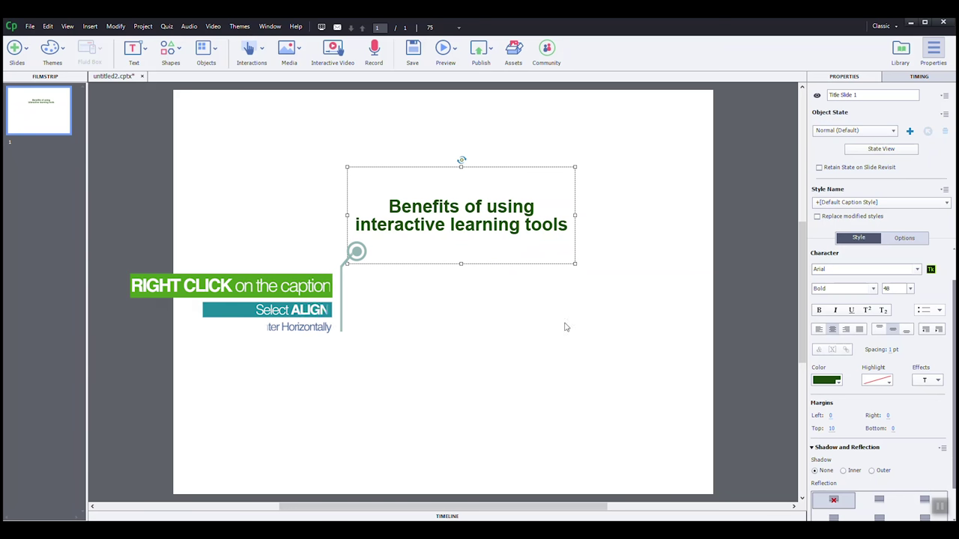
pyautogui.rightClick(516, 247)
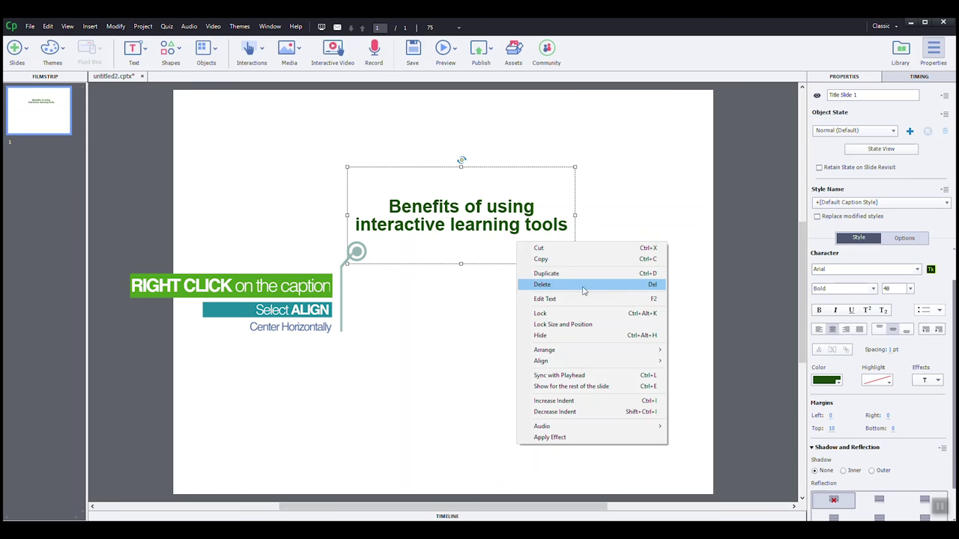
pyautogui.moveTo(596, 366)
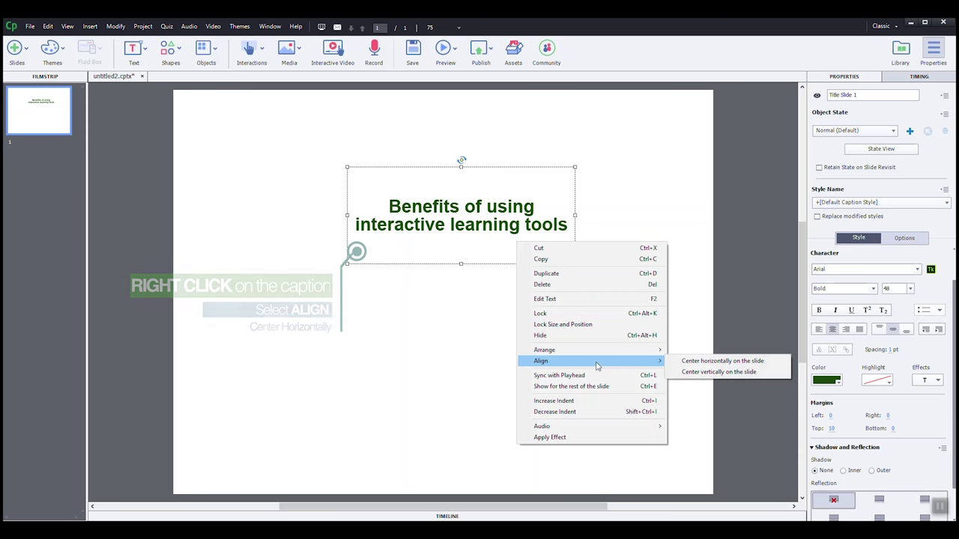
pyautogui.click(736, 362)
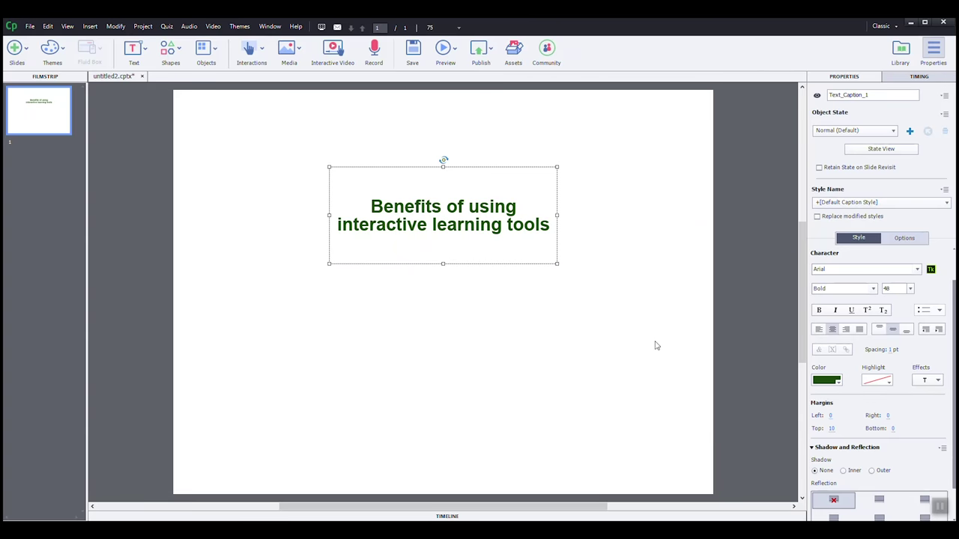
# Add a second, enlarged text caption below the title containing the organisation's name
pyautogui.click(454, 334)
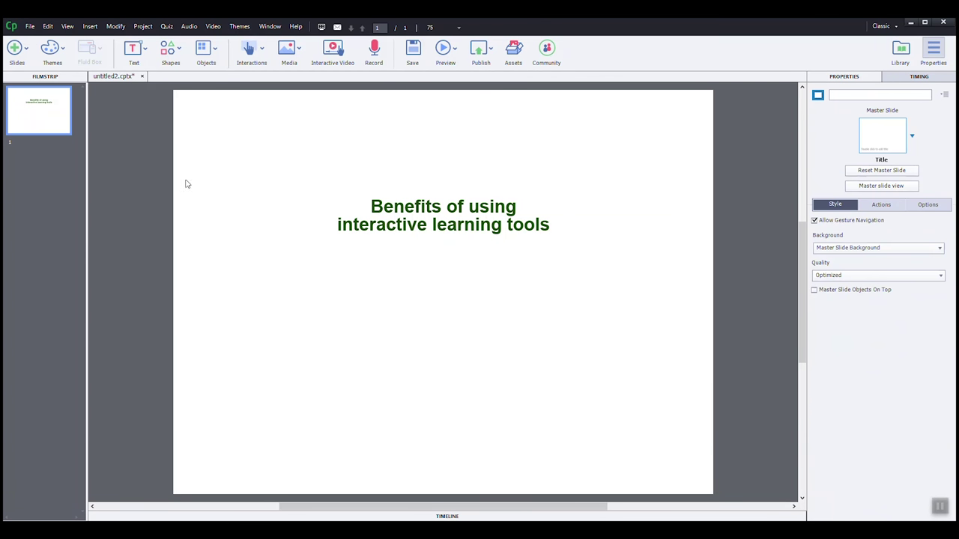
pyautogui.click(142, 51)
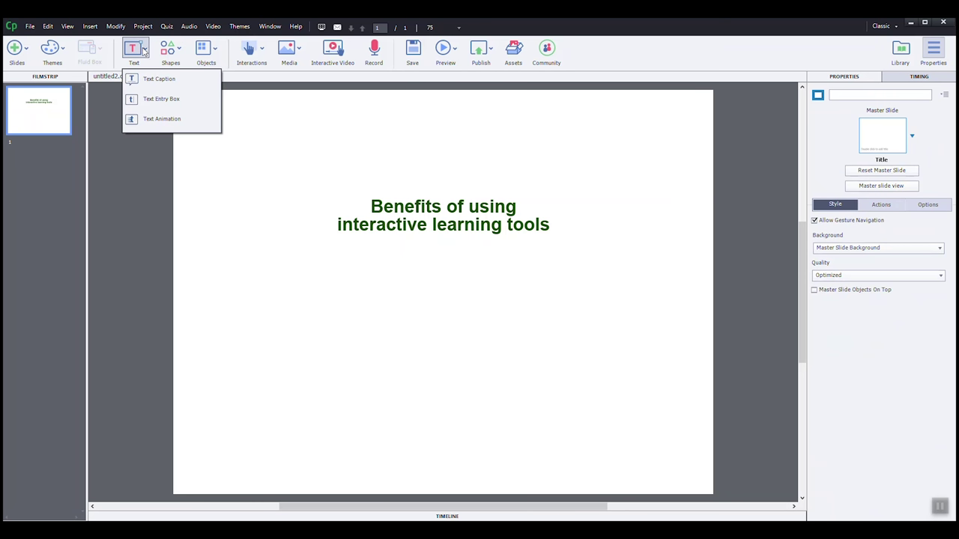
pyautogui.click(165, 81)
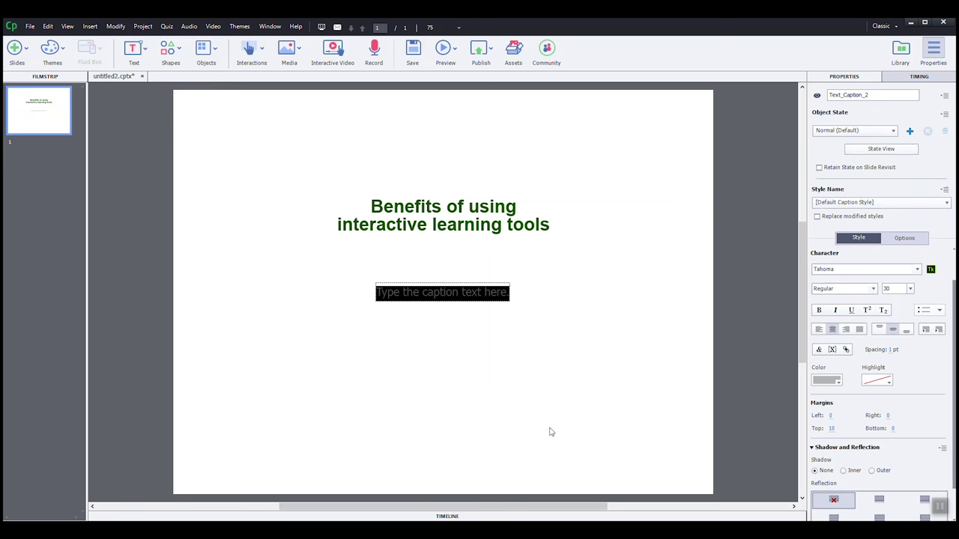
pyautogui.click(466, 341)
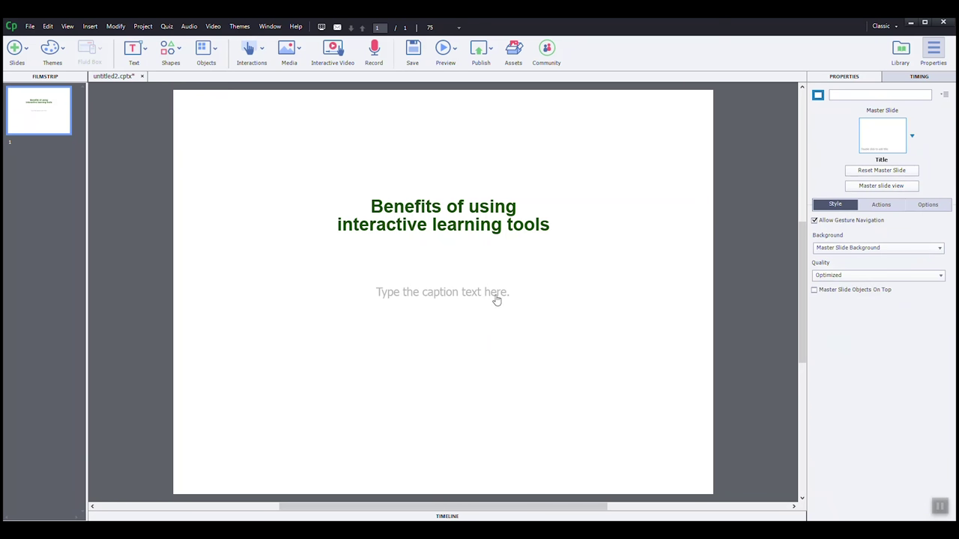
pyautogui.click(494, 298)
pyautogui.moveTo(511, 301); pyautogui.dragTo(627, 360)
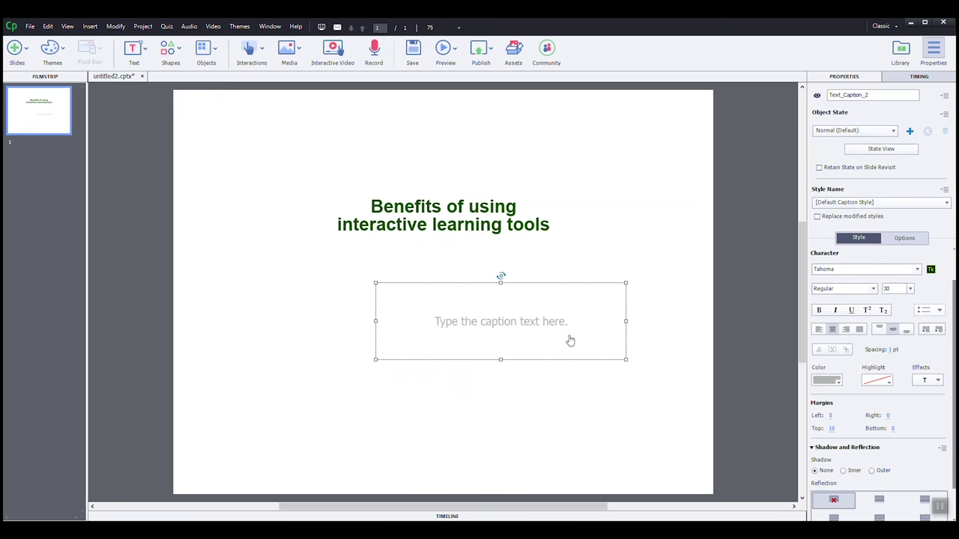
pyautogui.doubleClick(496, 322)
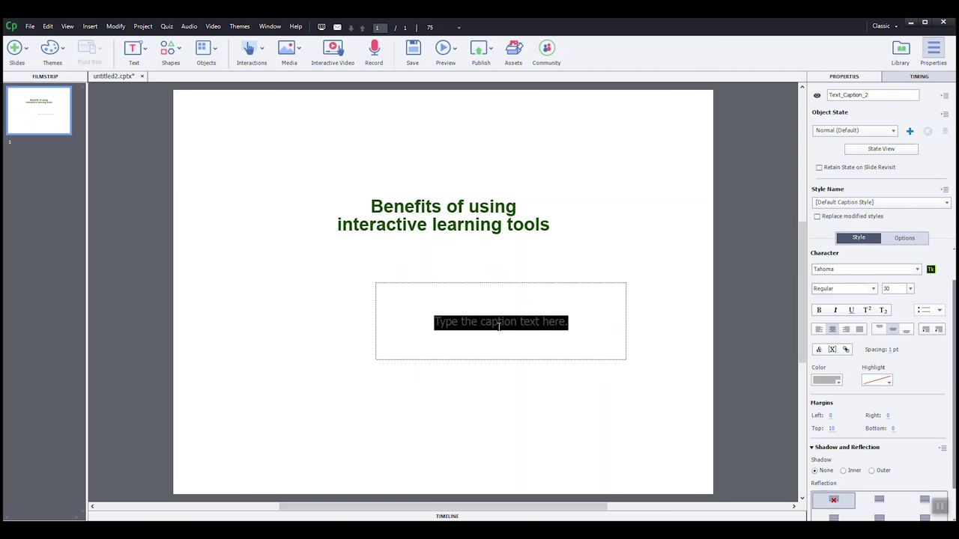
pyautogui.write('M')
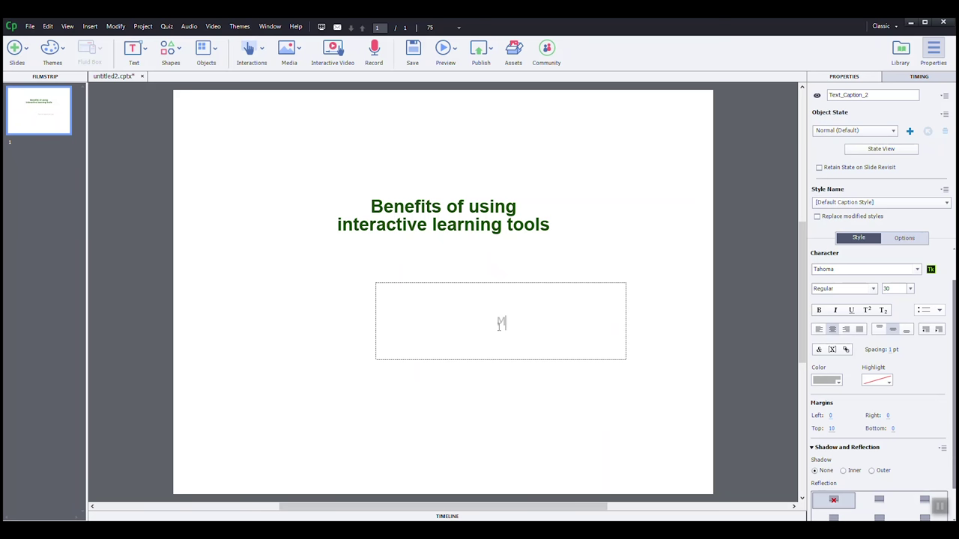
pyautogui.write('unira Advanced Learning')
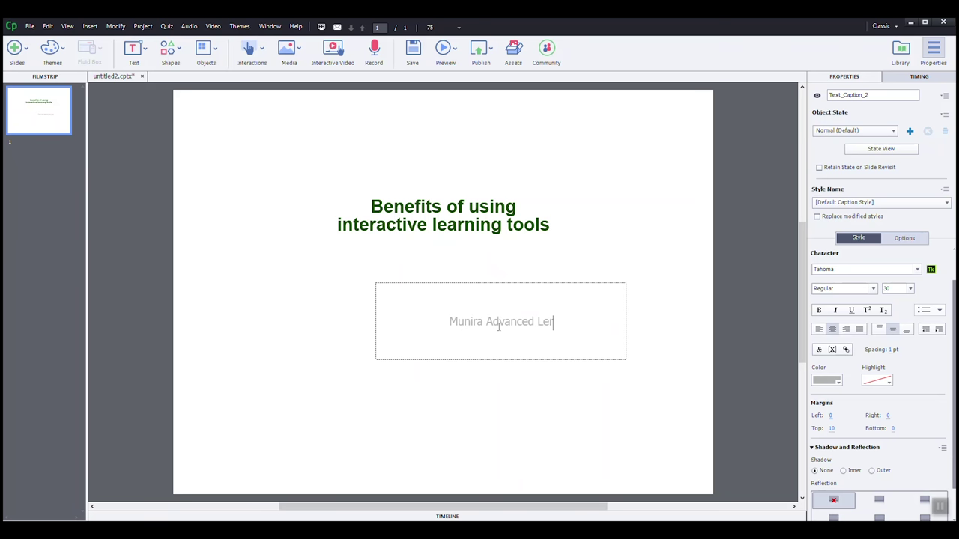
pyautogui.click(551, 385)
pyautogui.click(529, 335)
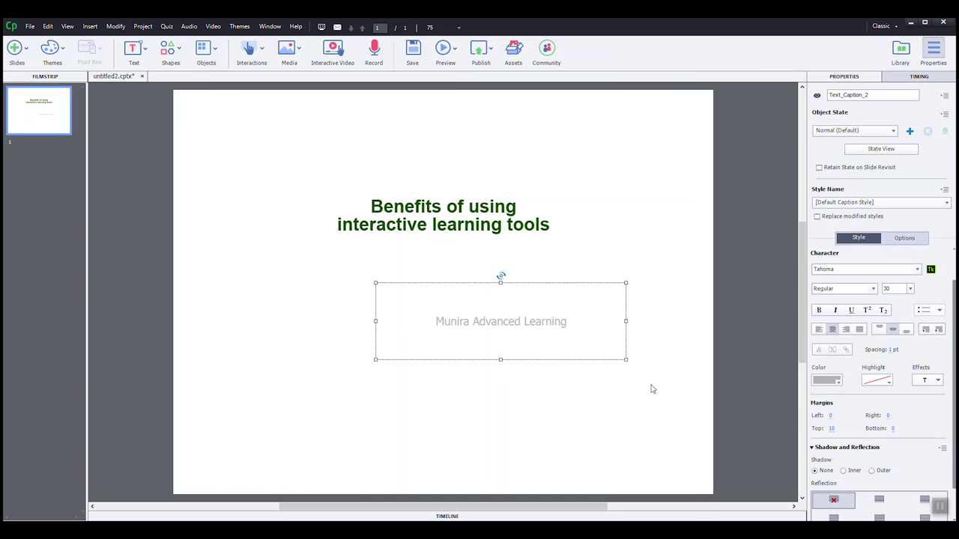
# Format the subtitle text dark blue Arial at size 36
pyautogui.click(824, 382)
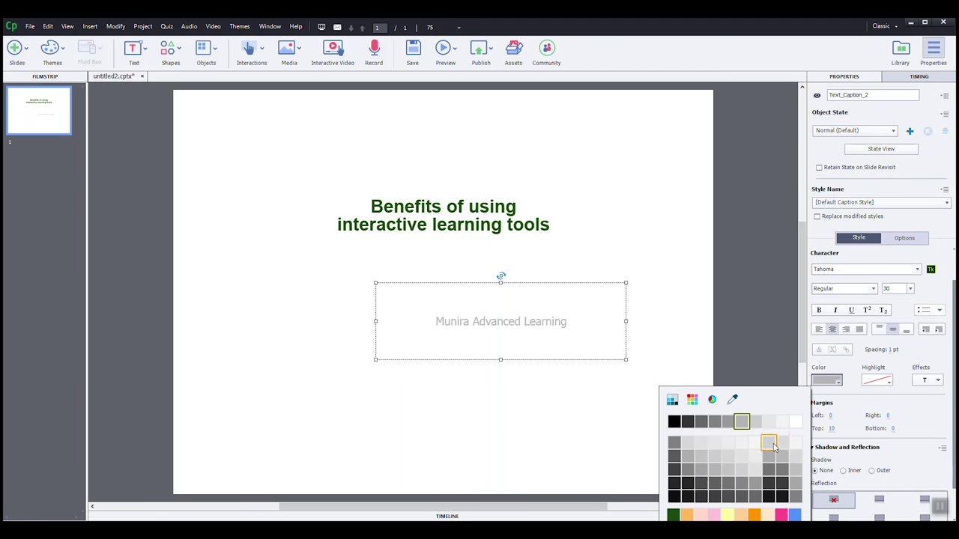
pyautogui.click(692, 400)
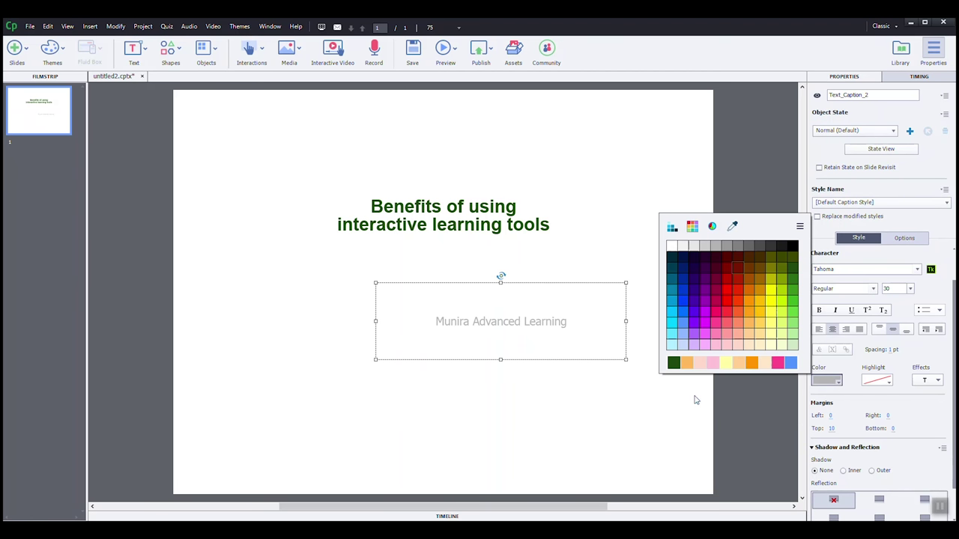
pyautogui.click(682, 282)
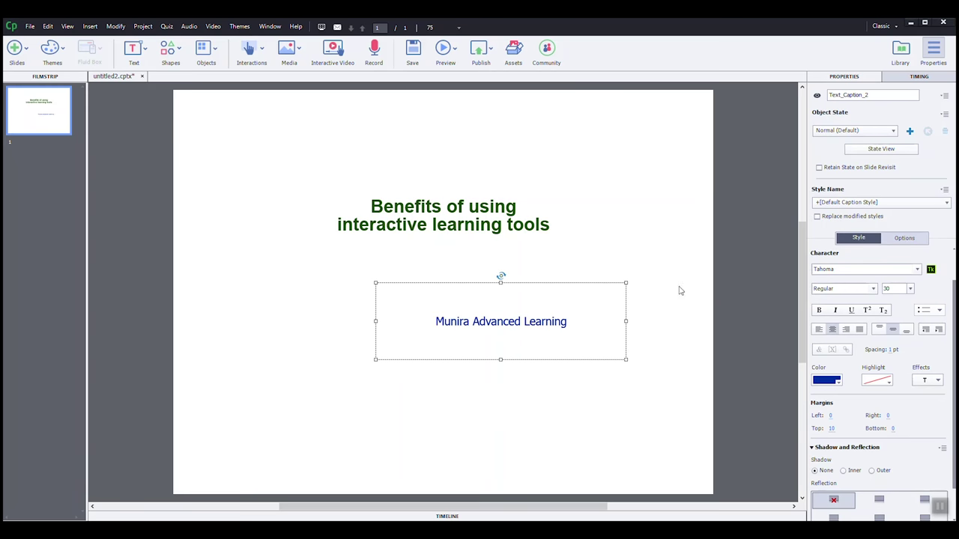
pyautogui.click(917, 270)
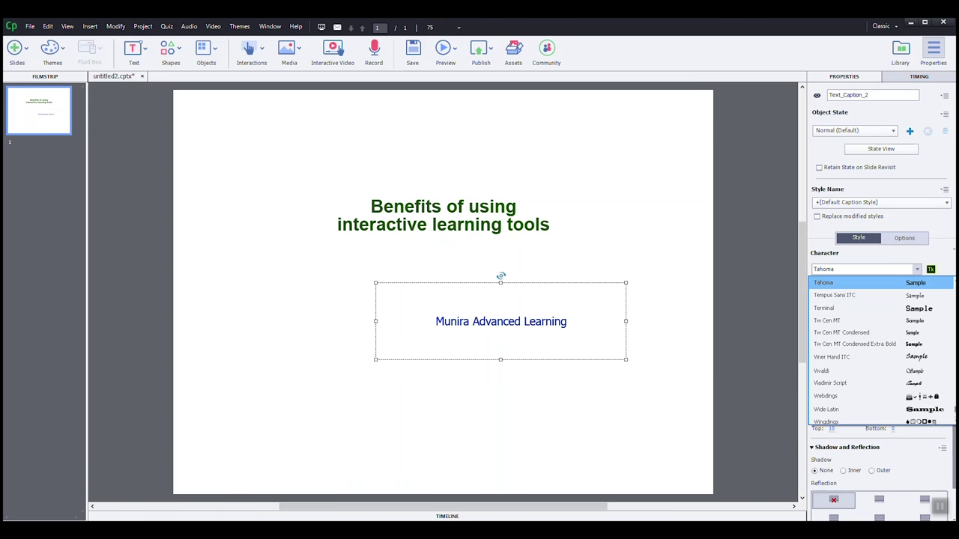
pyautogui.scroll(10, 862, 338)
pyautogui.click(825, 291)
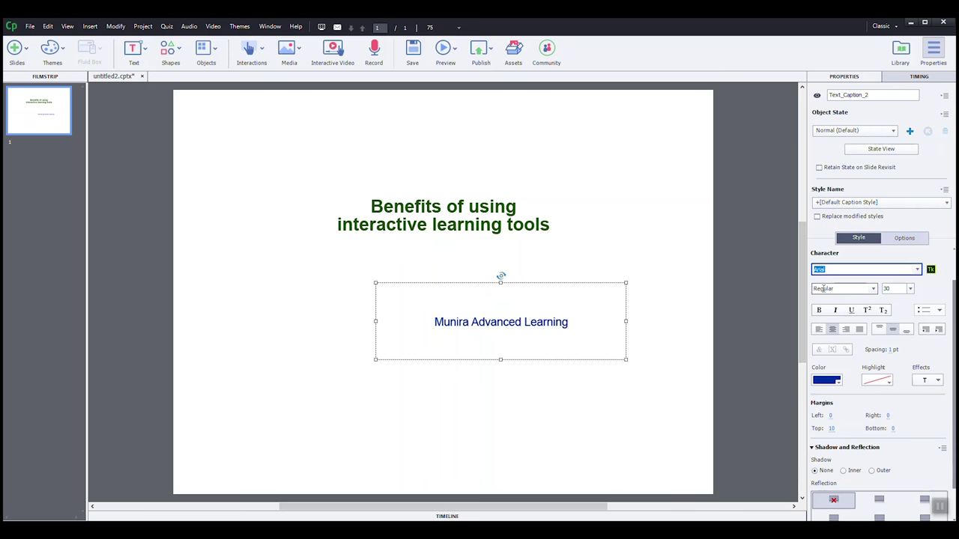
pyautogui.click(910, 288)
pyautogui.click(921, 410)
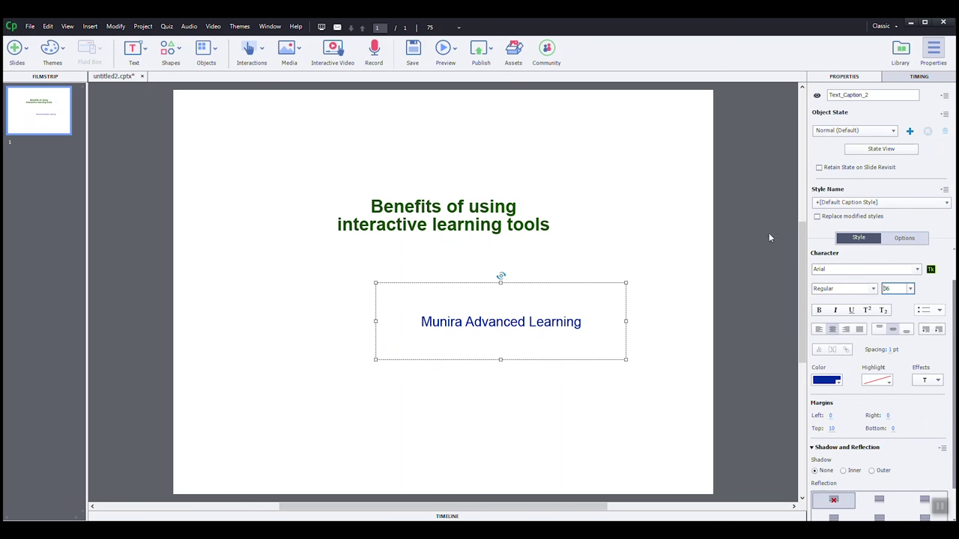
# Rename the caption Subtitle_Slide_2_, move it up, and center it horizontally under the title
pyautogui.doubleClick(868, 95)
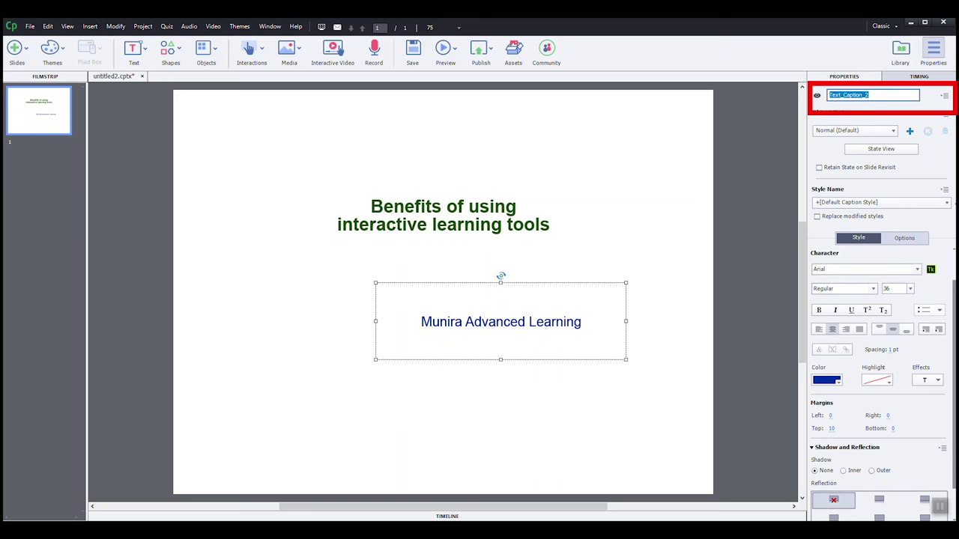
pyautogui.write('Subtitle_Slide')
pyautogui.click(571, 334)
pyautogui.moveTo(597, 340); pyautogui.dragTo(528, 306)
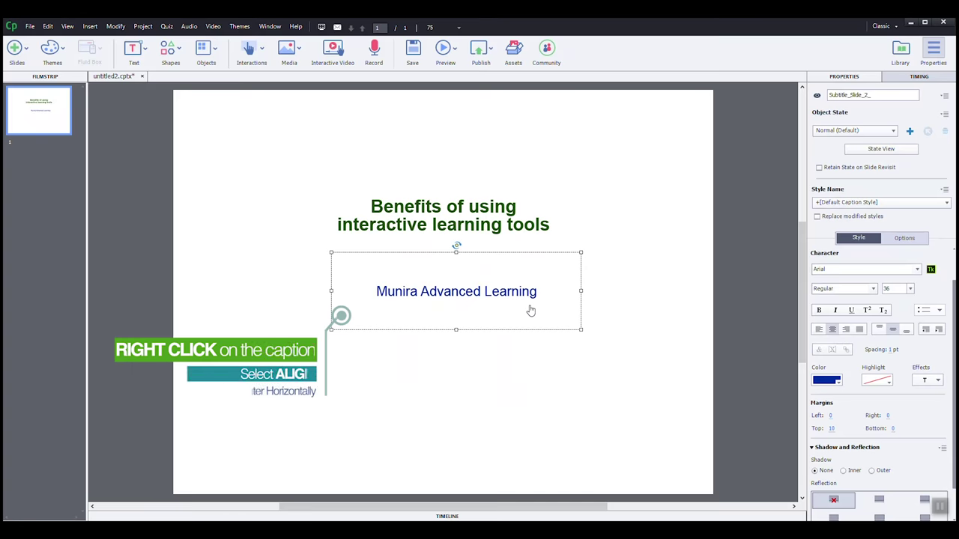
pyautogui.rightClick(530, 309)
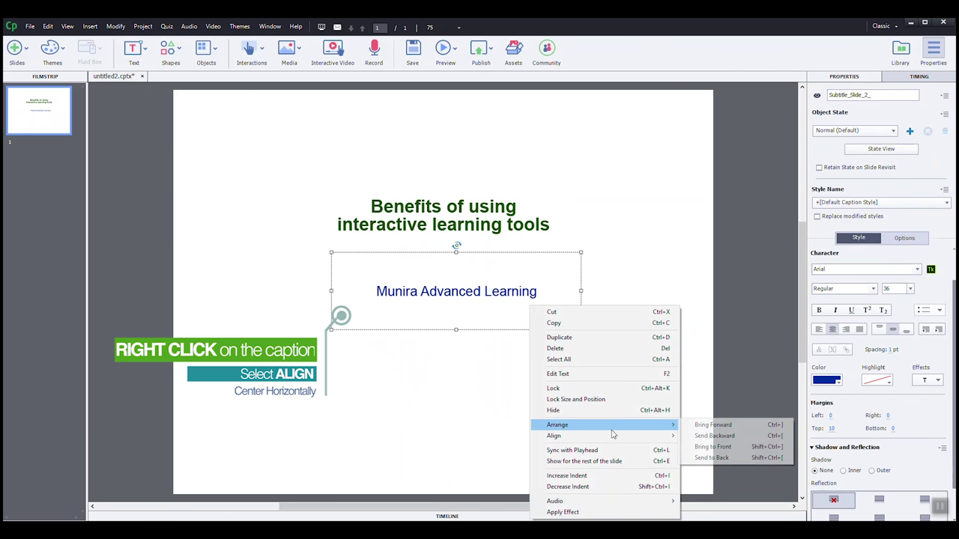
pyautogui.moveTo(616, 436)
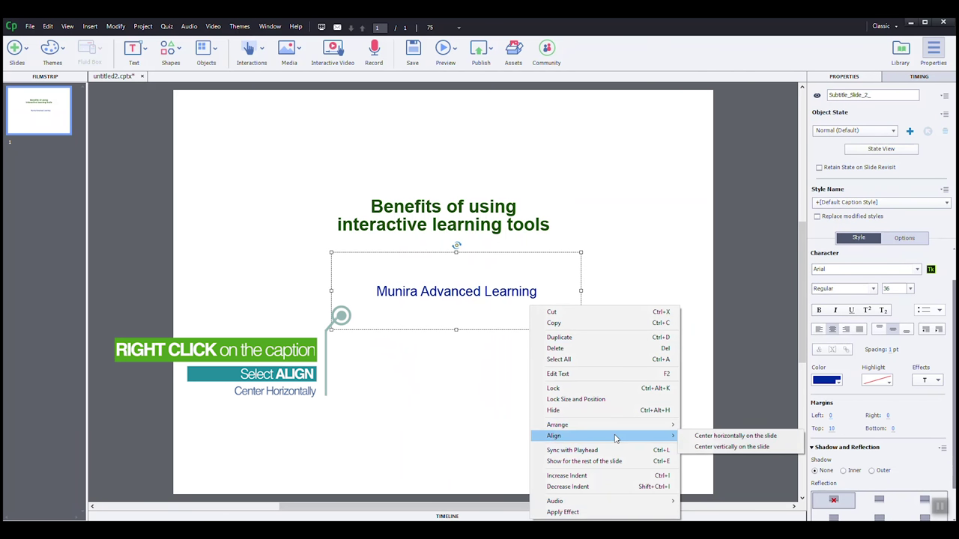
pyautogui.click(708, 437)
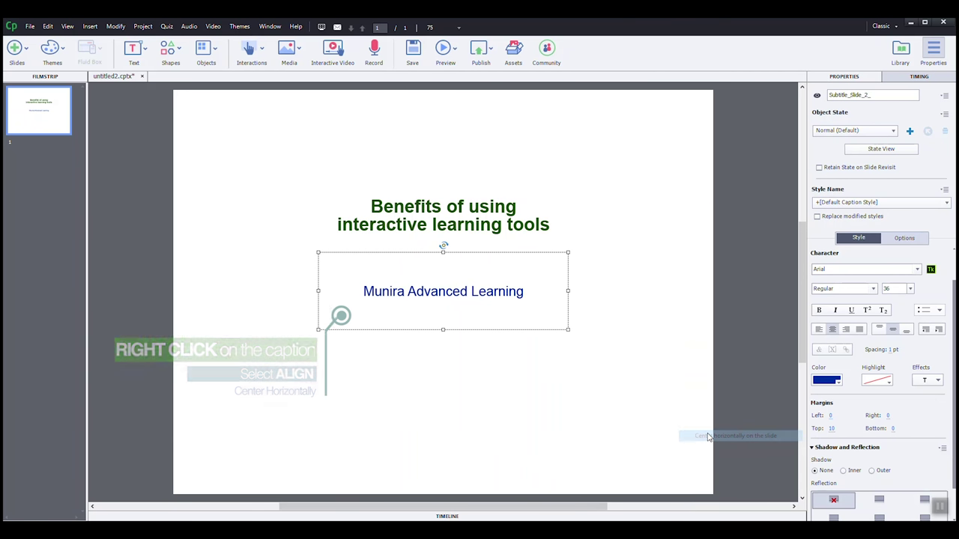
pyautogui.click(628, 416)
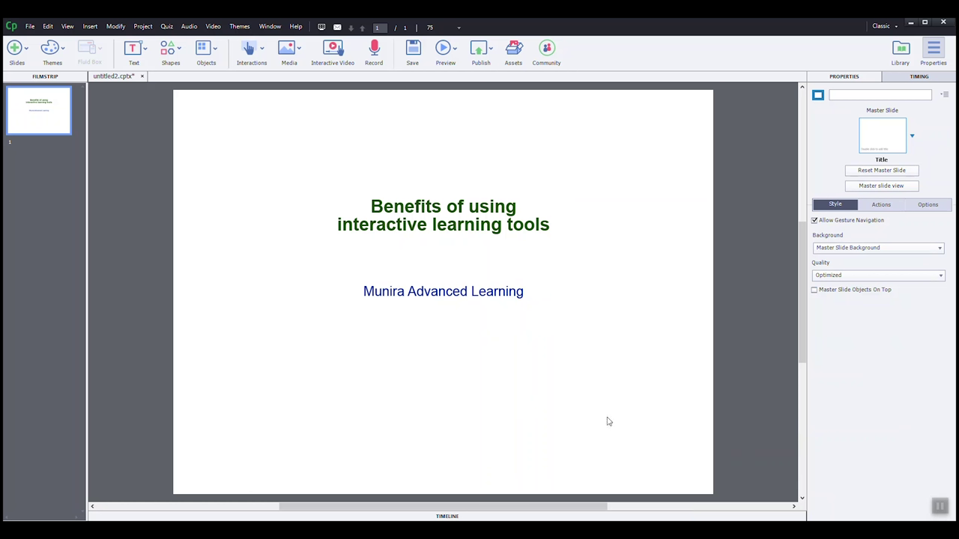
# Insert the Seal Small image onto the slide
pyautogui.click(299, 51)
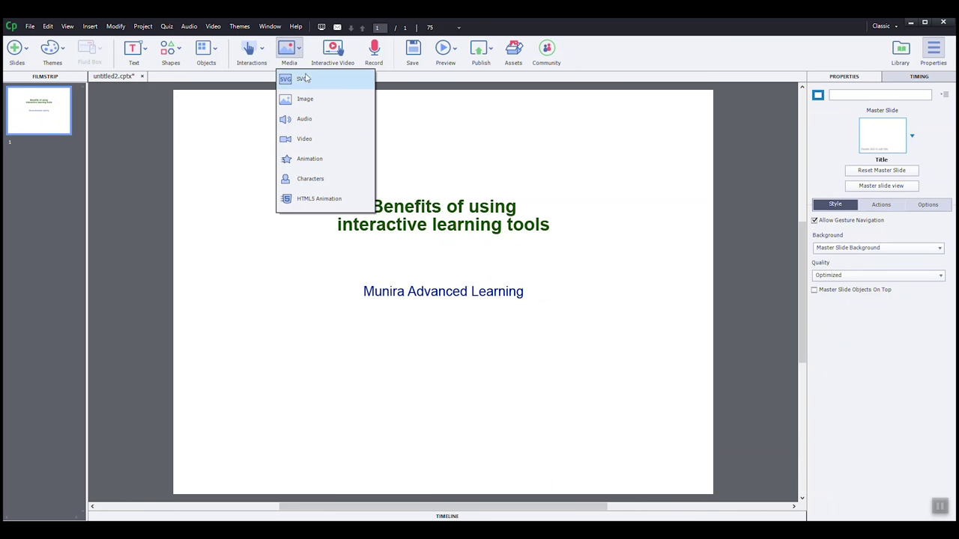
pyautogui.click(307, 98)
pyautogui.click(510, 96)
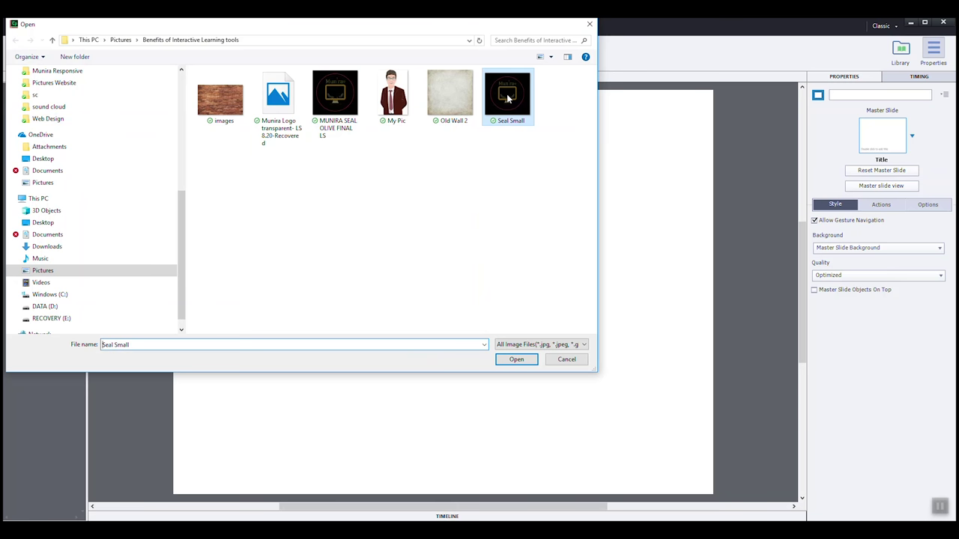
pyautogui.click(523, 362)
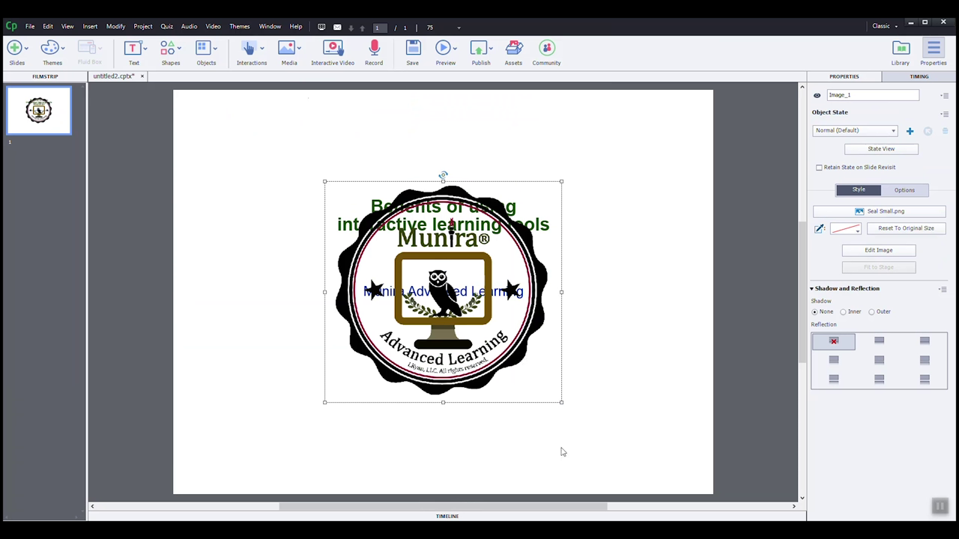
# Shrink the seal image proportionally and place it at the slide's lower right
pyautogui.moveTo(307, 97); pyautogui.dragTo(571, 405)
pyautogui.click(609, 409)
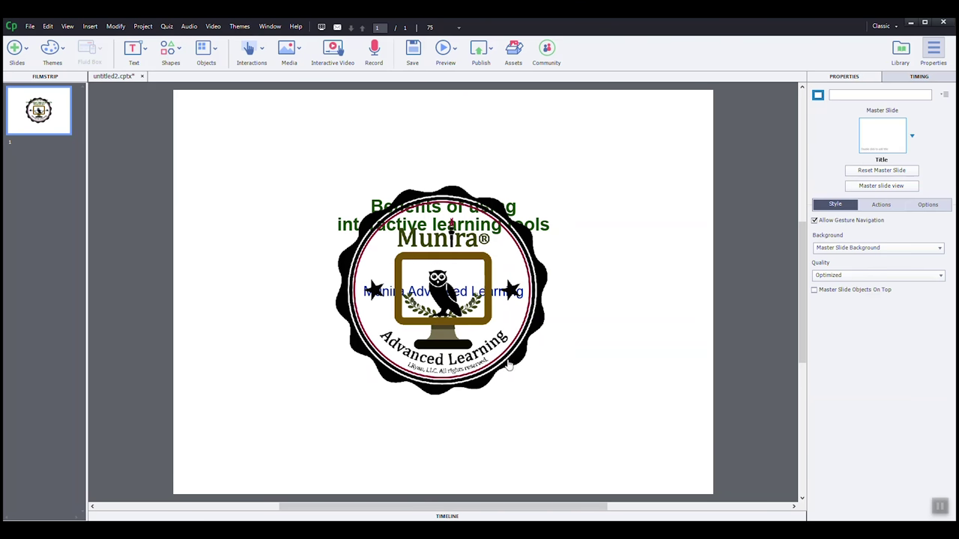
pyautogui.click(552, 391)
pyautogui.moveTo(561, 402)
pyautogui.mouseDown()
pyautogui.moveTo(490, 338)
pyautogui.moveTo(505, 336)
pyautogui.moveTo(425, 411)
pyautogui.moveTo(587, 449)
pyautogui.moveTo(532, 308)
pyautogui.moveTo(454, 421)
pyautogui.moveTo(563, 402)
pyautogui.mouseUp()
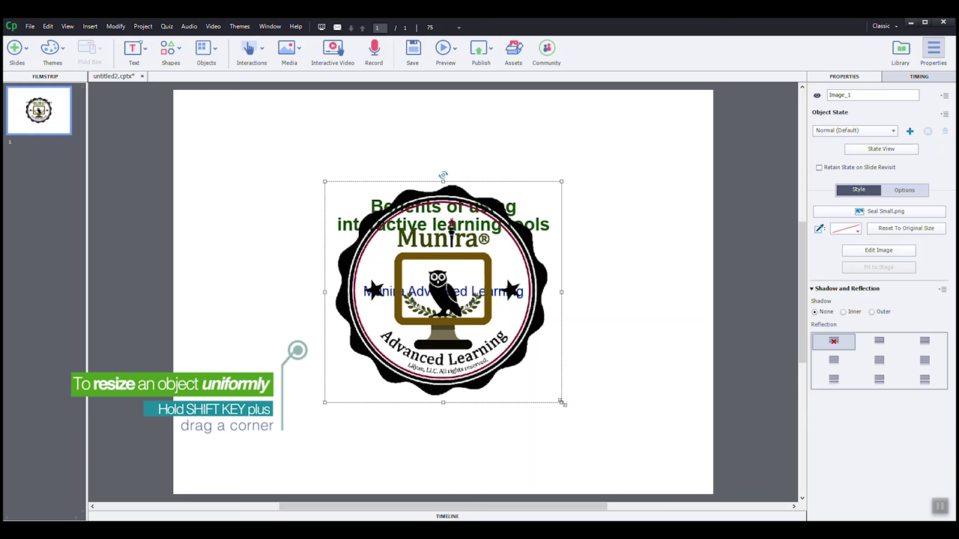
pyautogui.moveTo(561, 403); pyautogui.dragTo(402, 254)
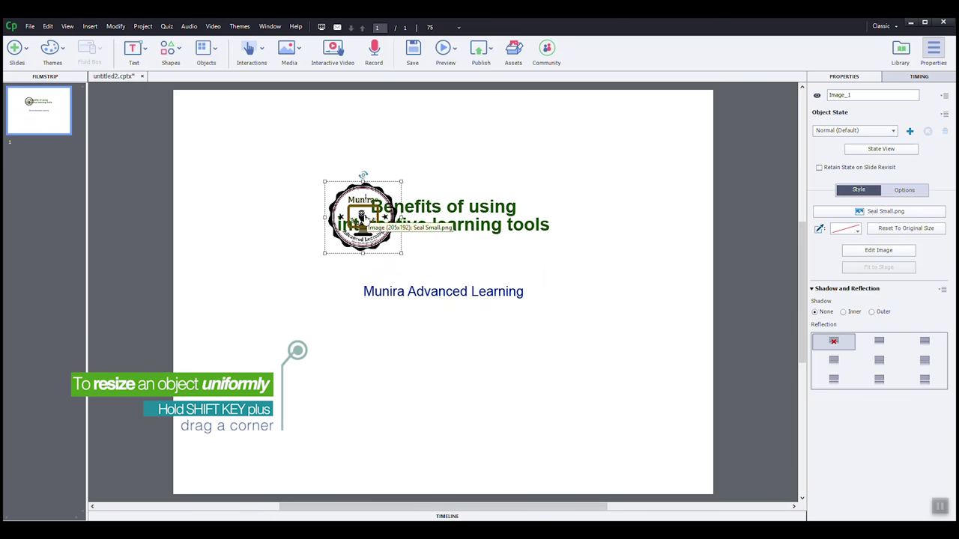
pyautogui.moveTo(365, 218); pyautogui.dragTo(586, 409)
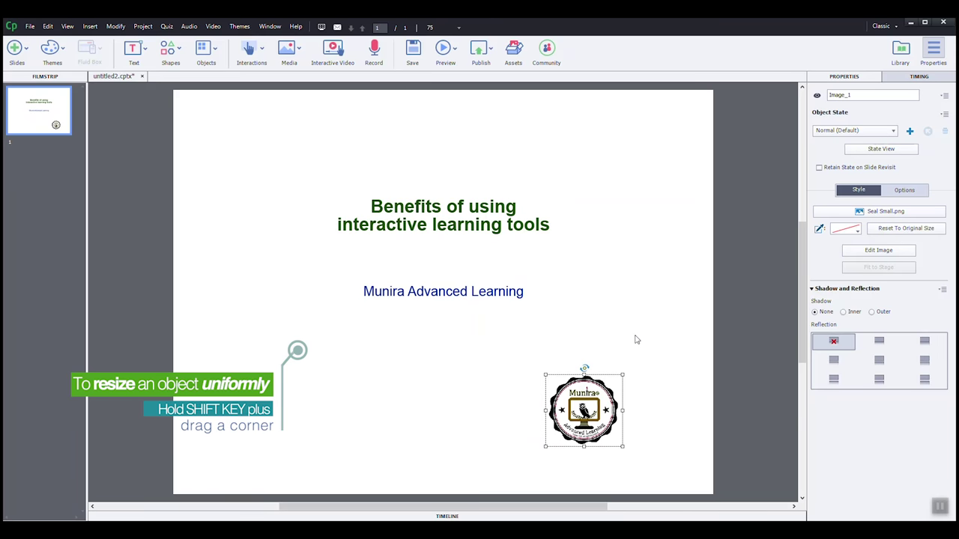
pyautogui.click(635, 340)
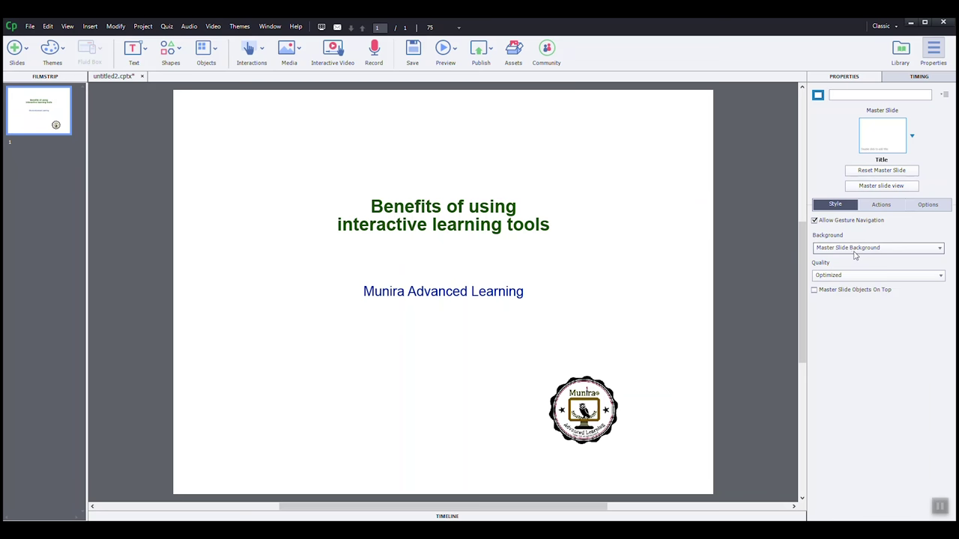
# Switch the slide to a Custom background with an Image Fill of the grey striped texture
pyautogui.click(940, 250)
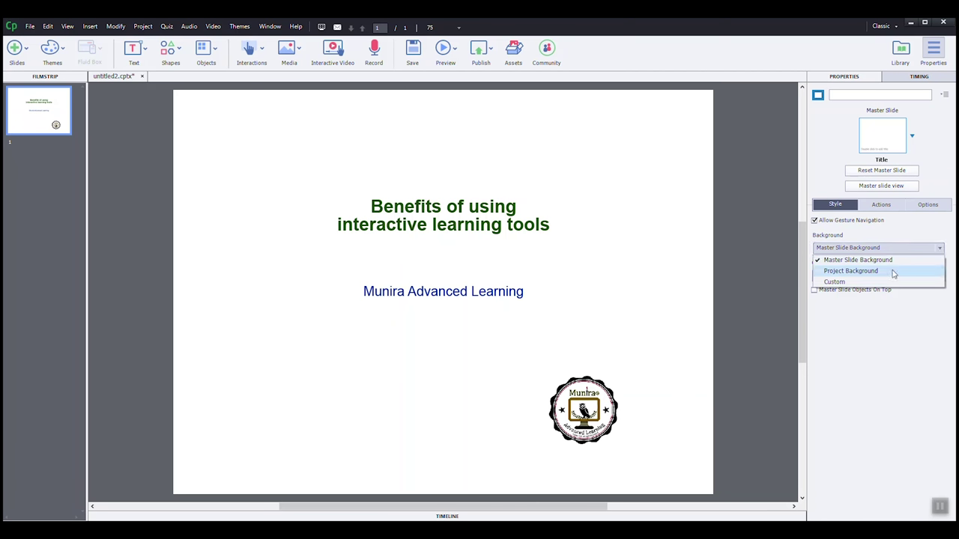
pyautogui.click(865, 282)
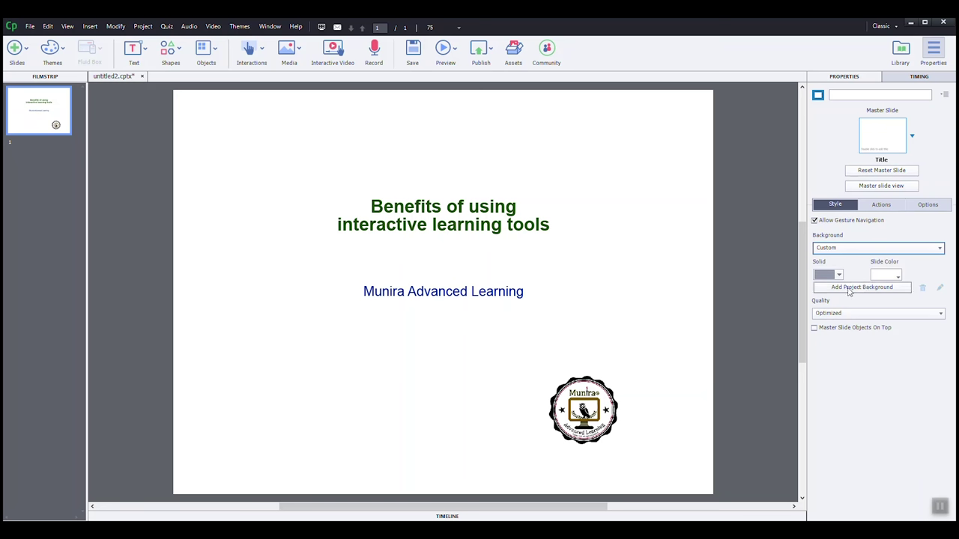
pyautogui.click(898, 278)
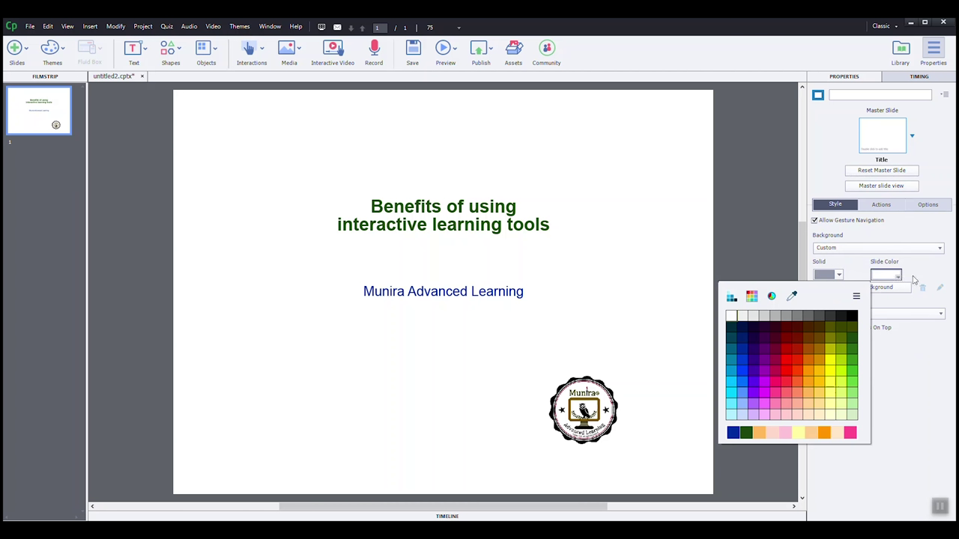
pyautogui.click(921, 280)
pyautogui.click(839, 276)
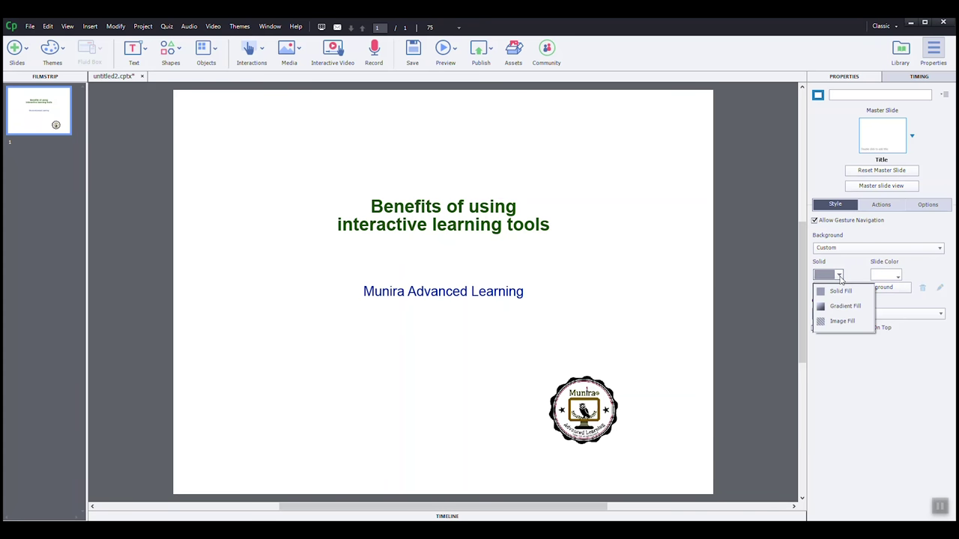
pyautogui.click(847, 325)
pyautogui.click(898, 279)
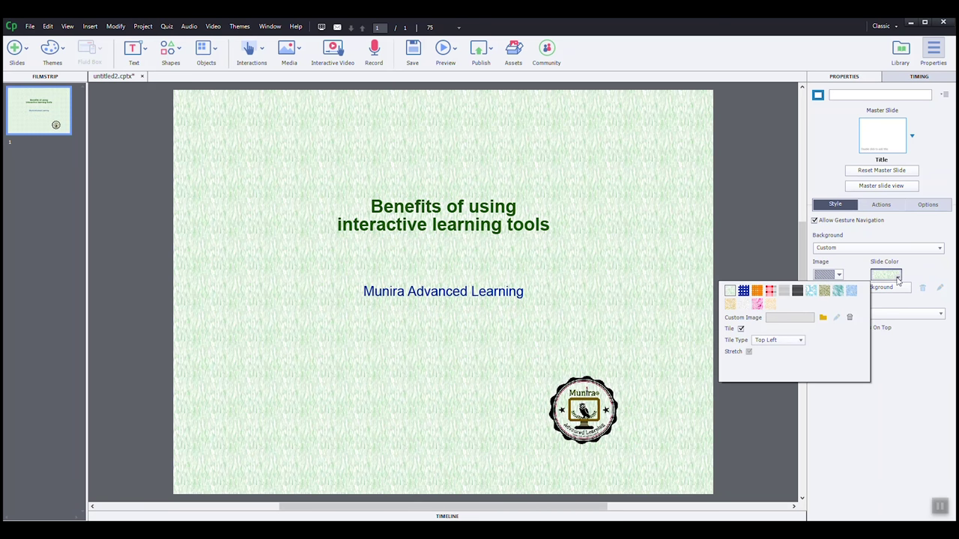
pyautogui.click(784, 291)
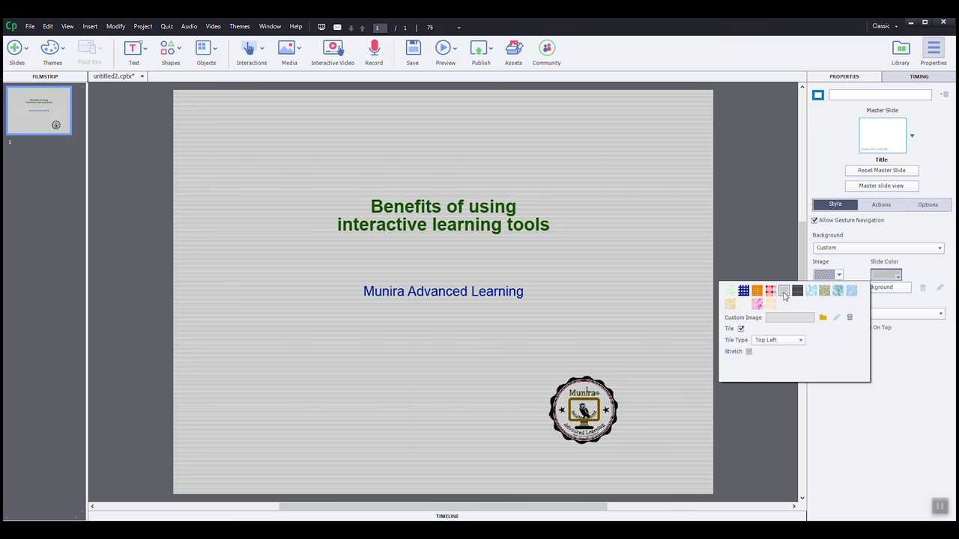